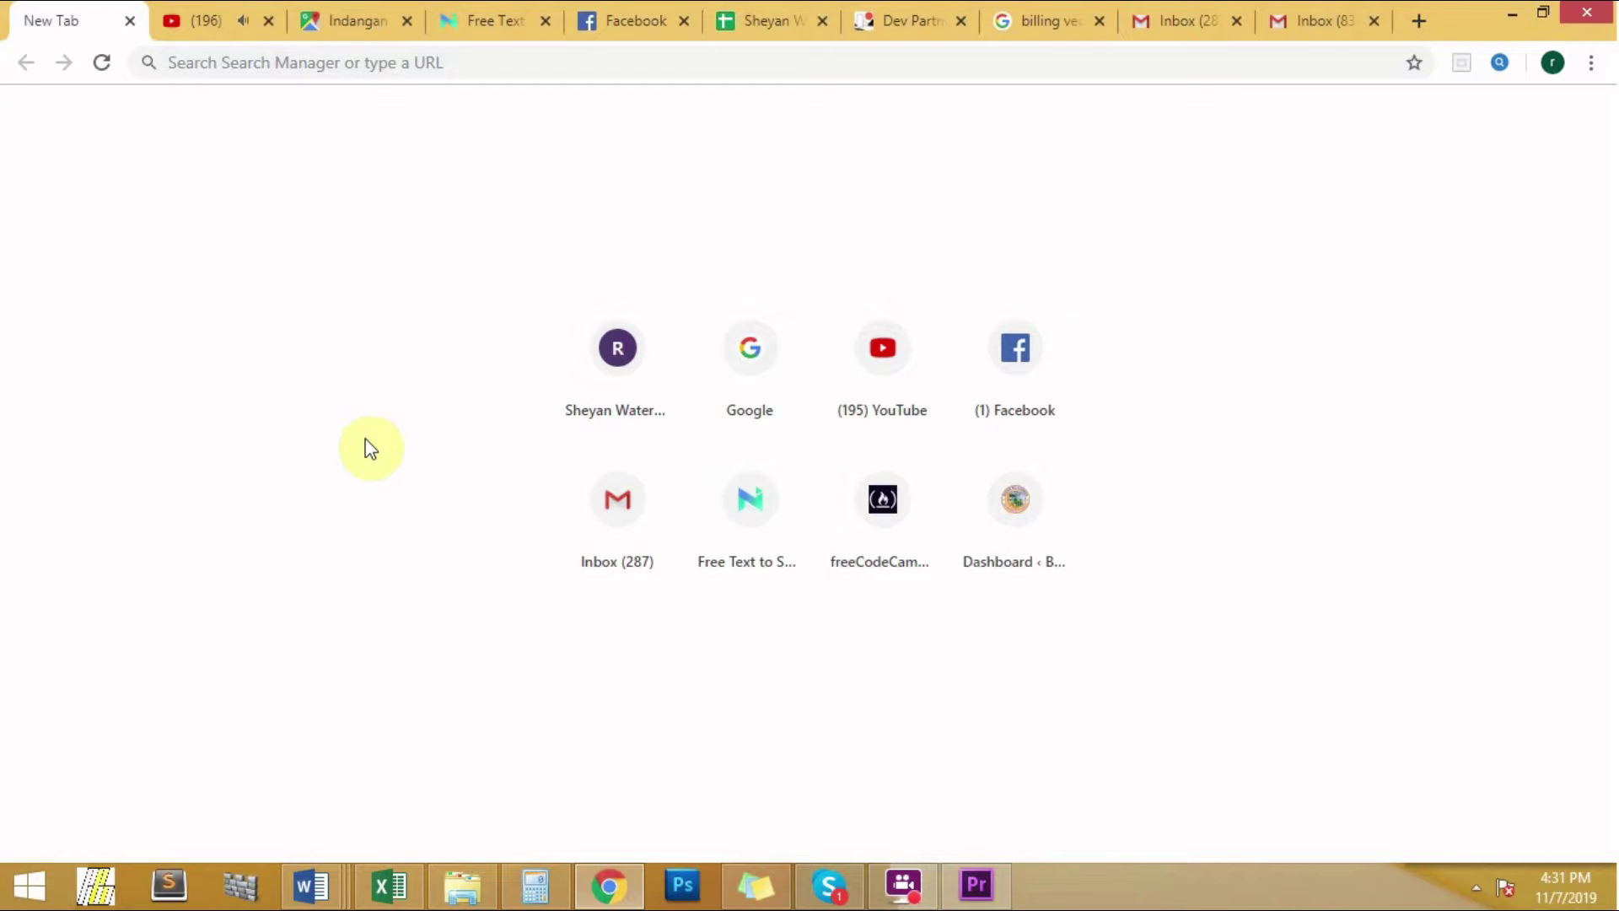
Step: Enter sheyanwater.rypacimarketingsolution.com in the address bar of a new Chrome tab
{"action": "left_click", "coordinate": [315, 67]}
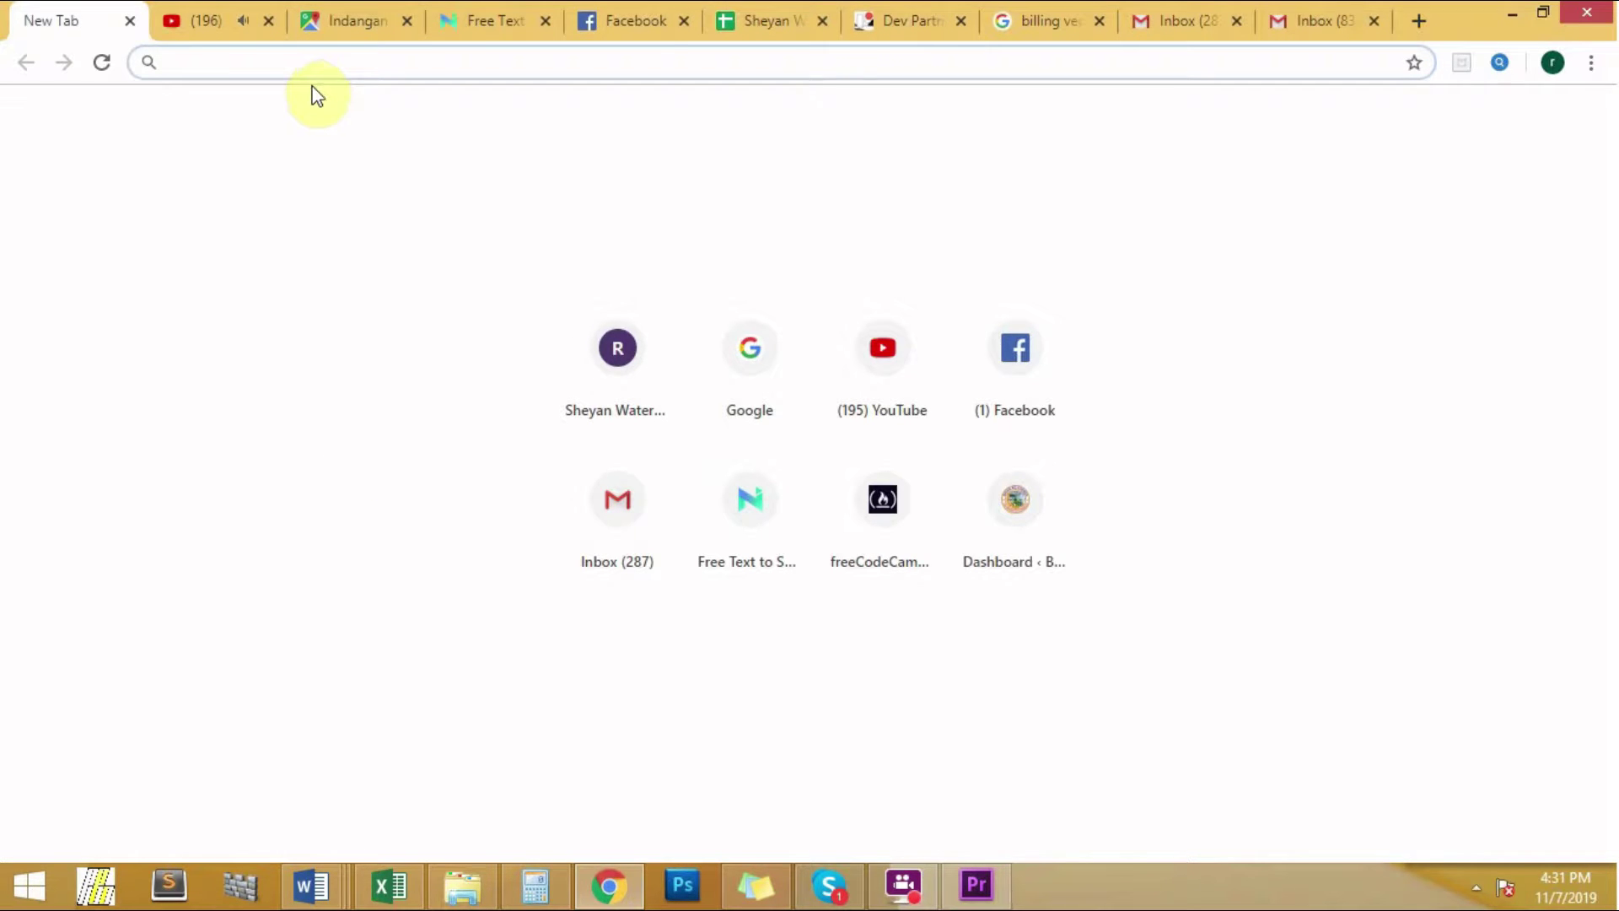
{"action": "type", "text": "sheyanwat"}
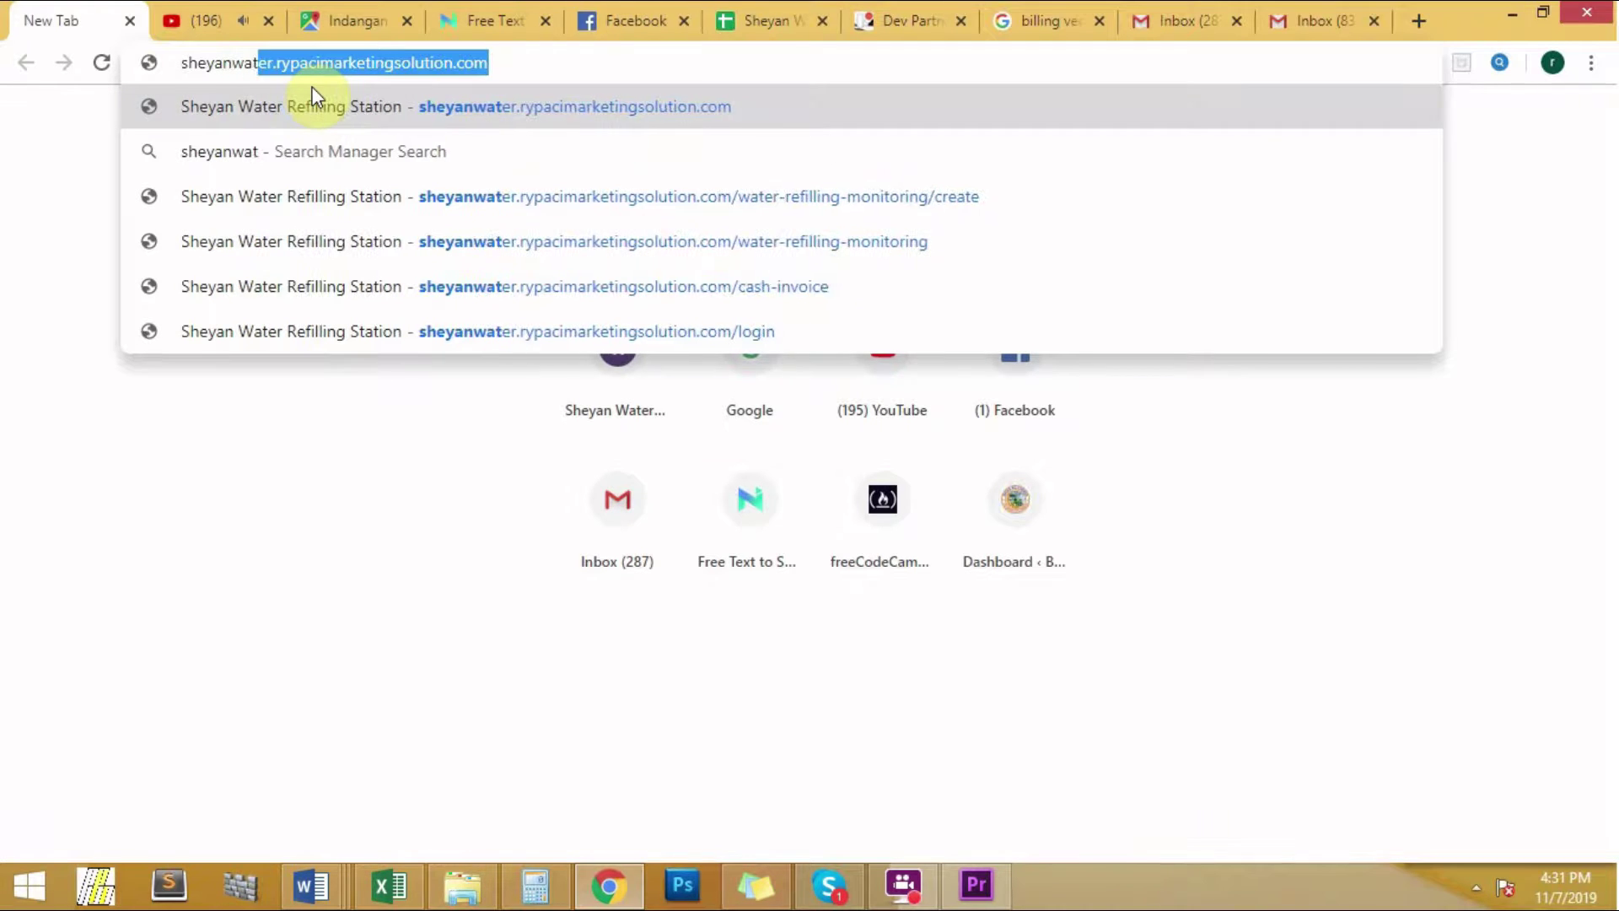
{"action": "type", "text": "er.ry"}
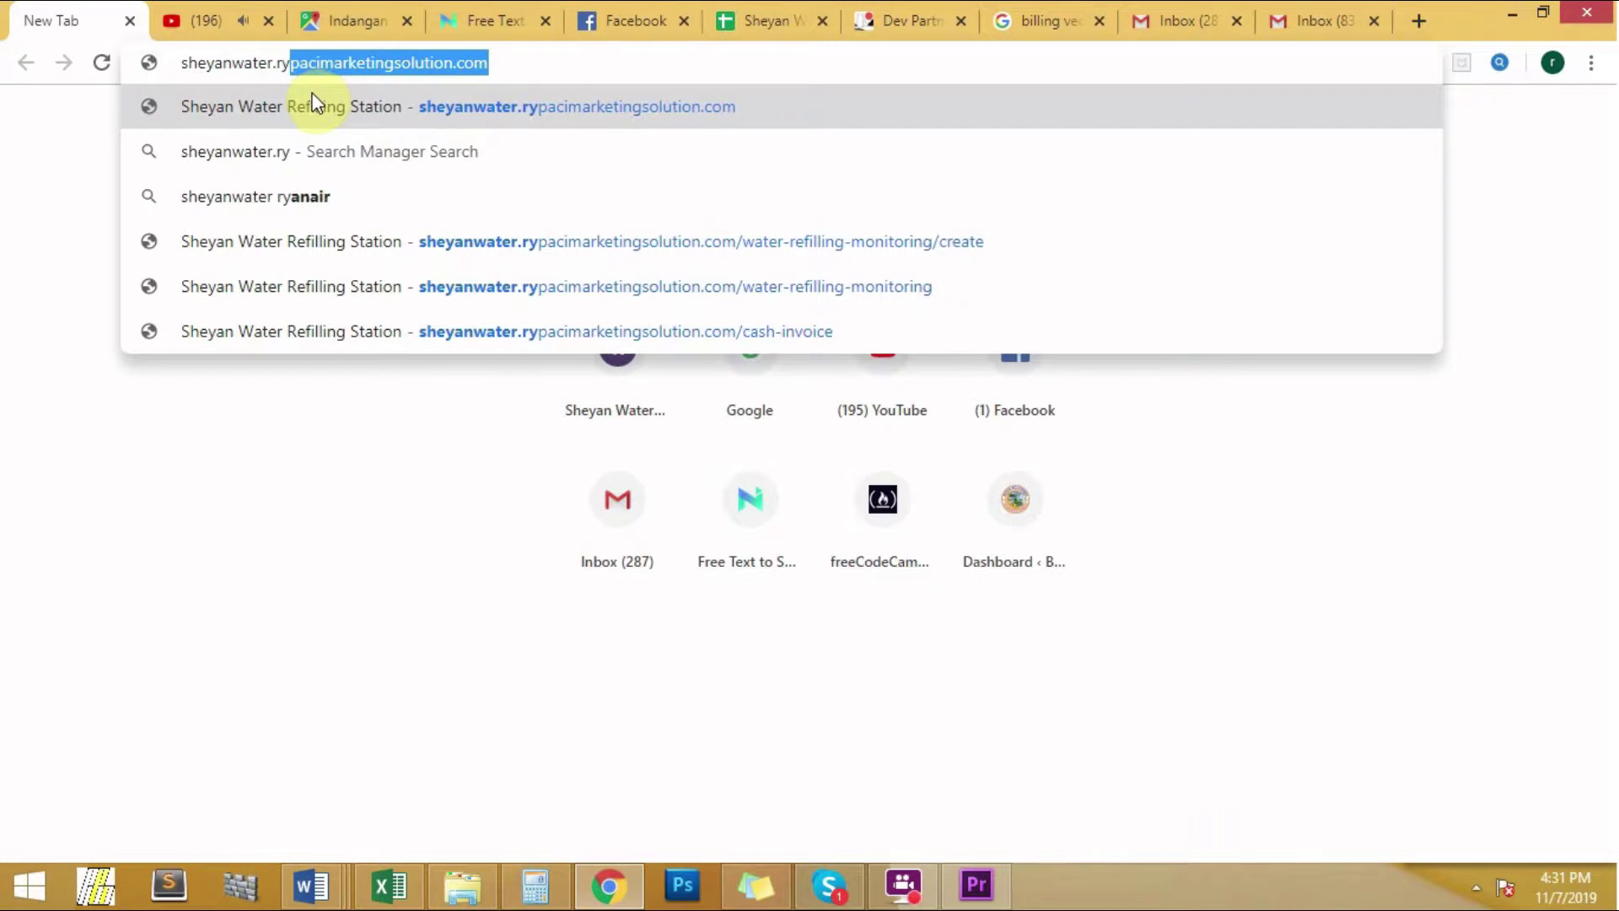
{"action": "type", "text": "pacimar"}
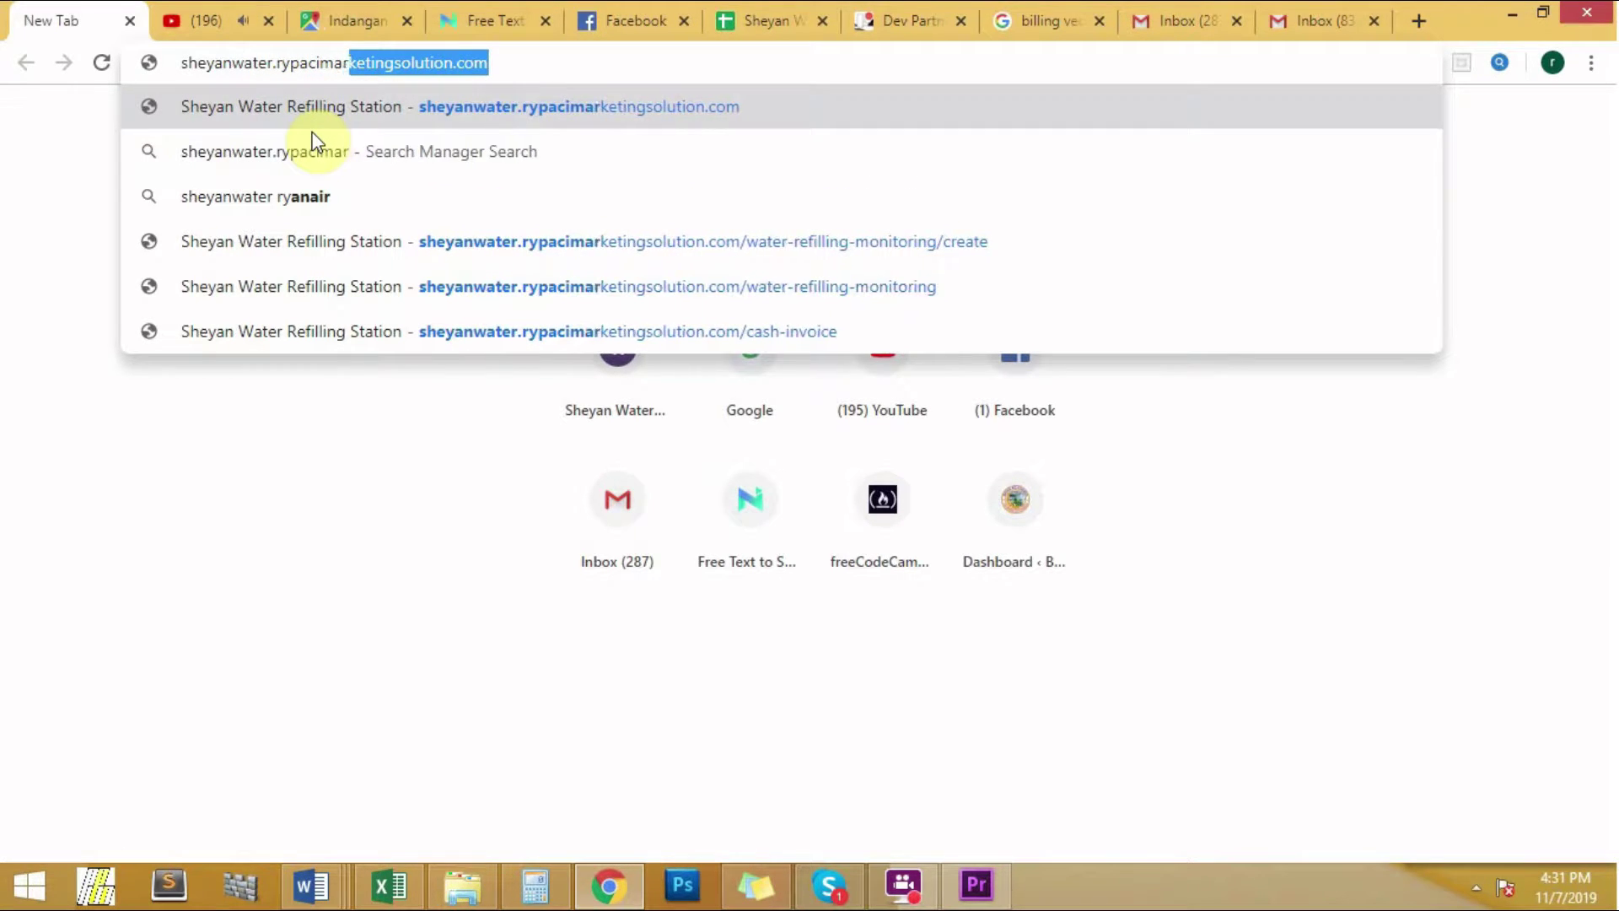
{"action": "type", "text": "keting"}
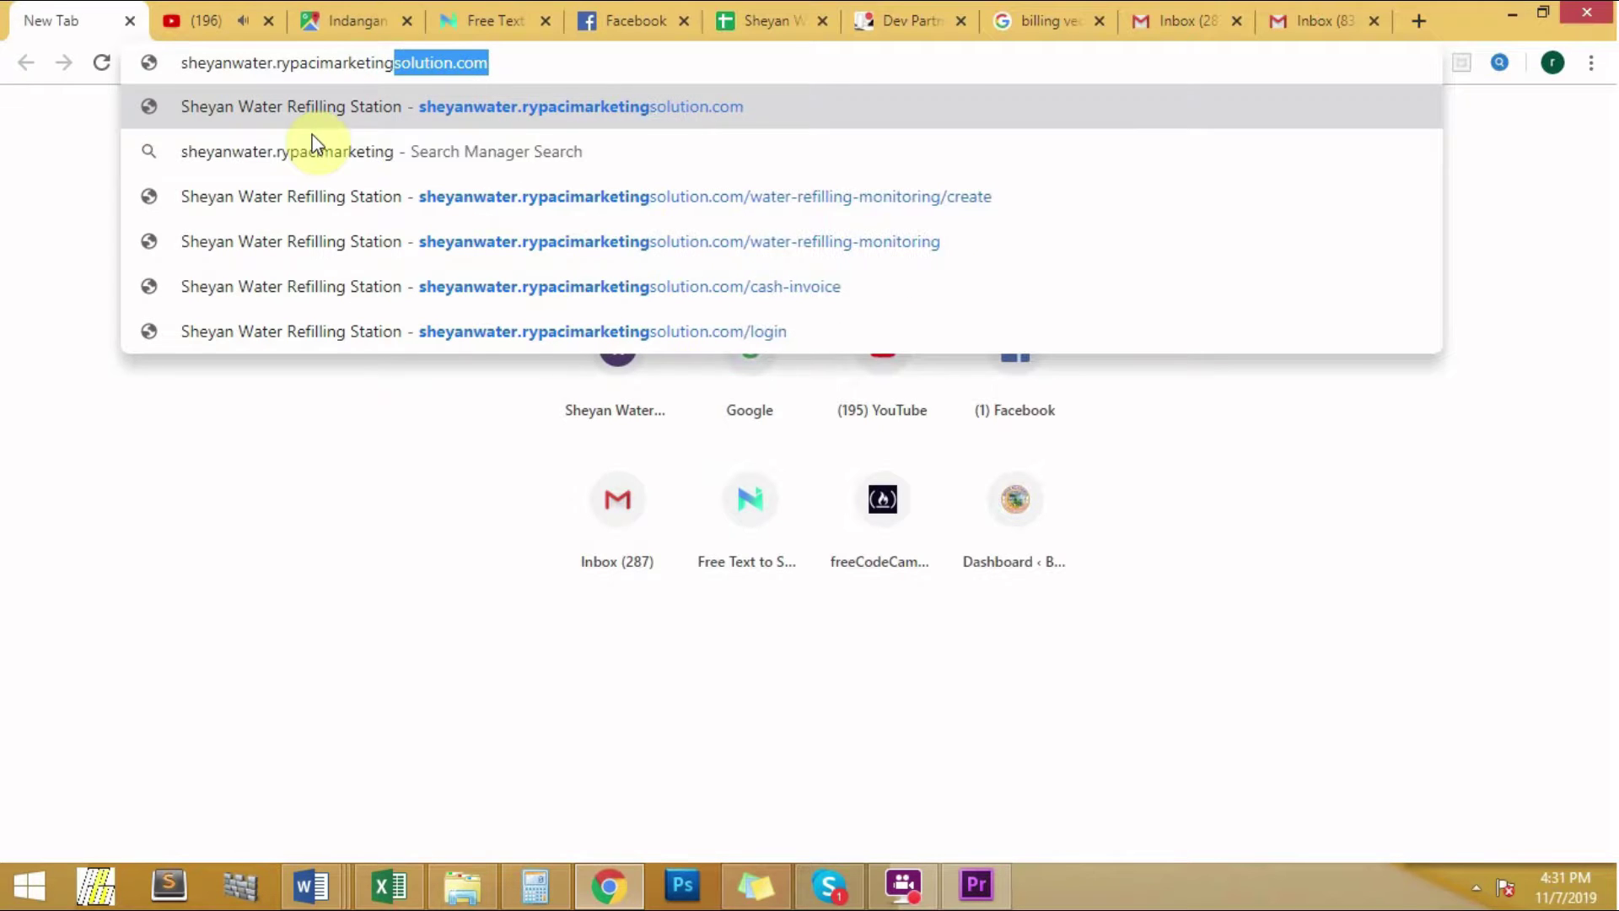
{"action": "type", "text": "solution."}
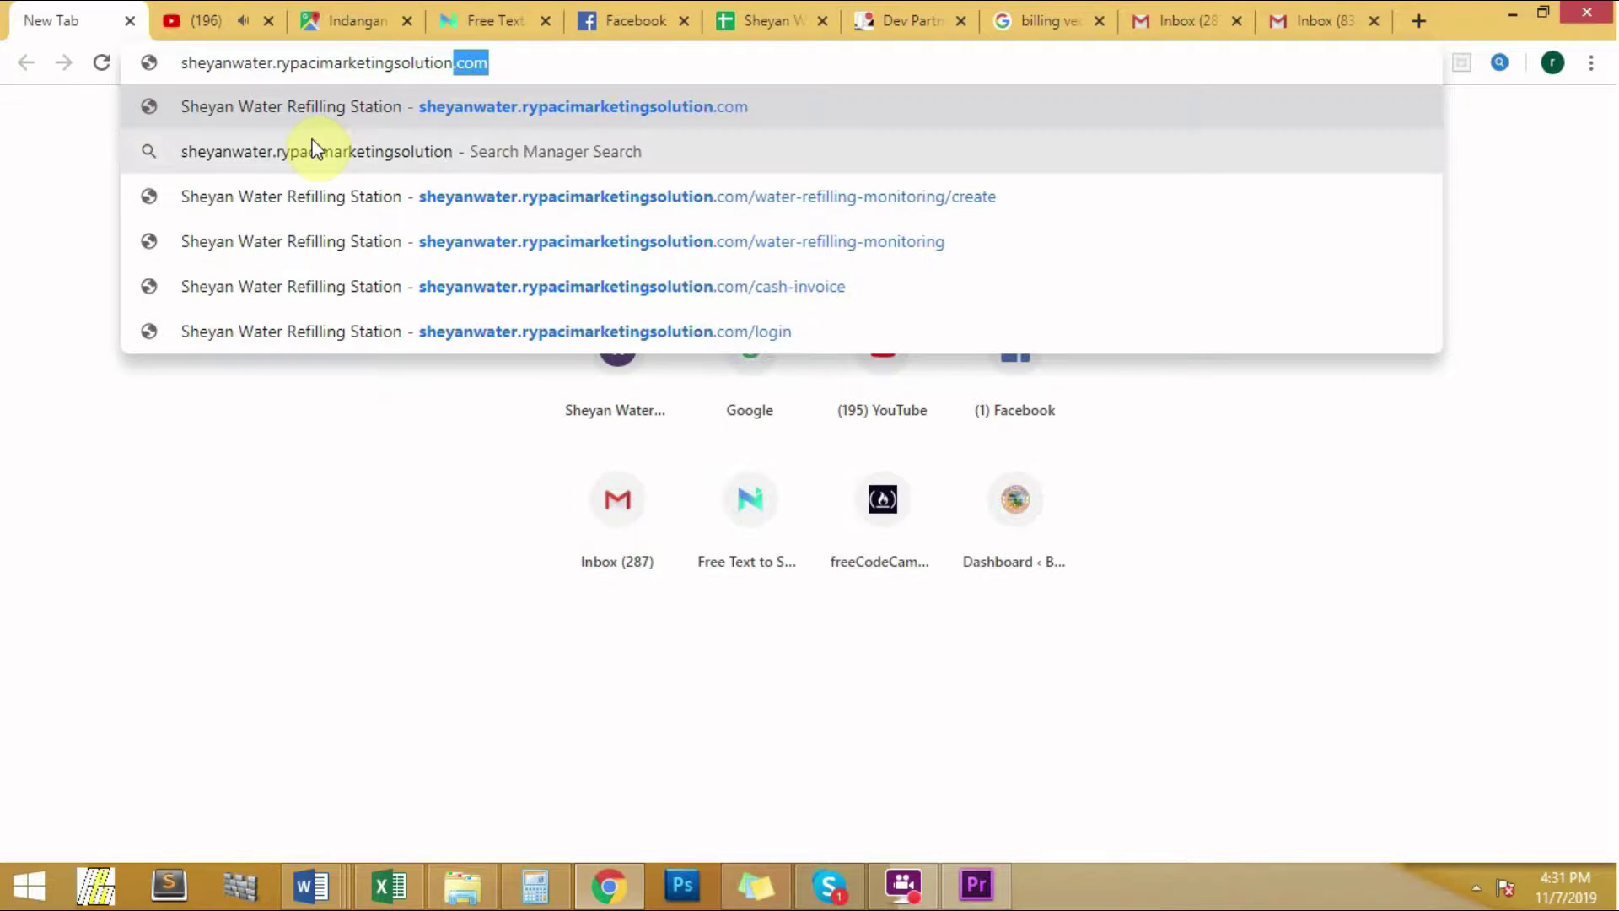
{"action": "type", "text": "com/login"}
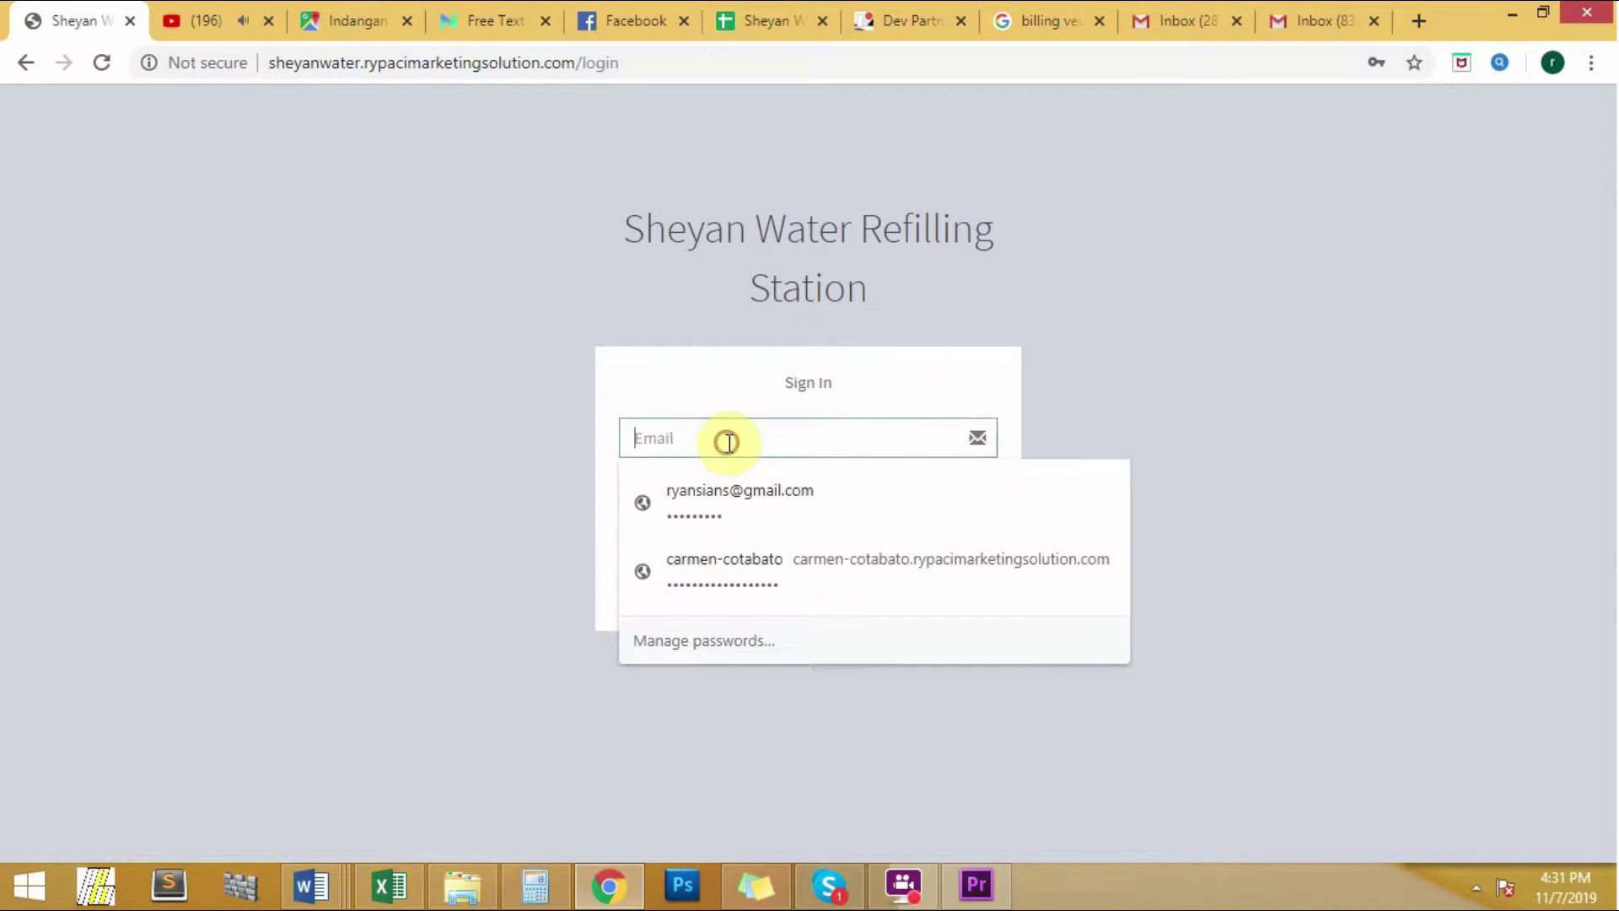
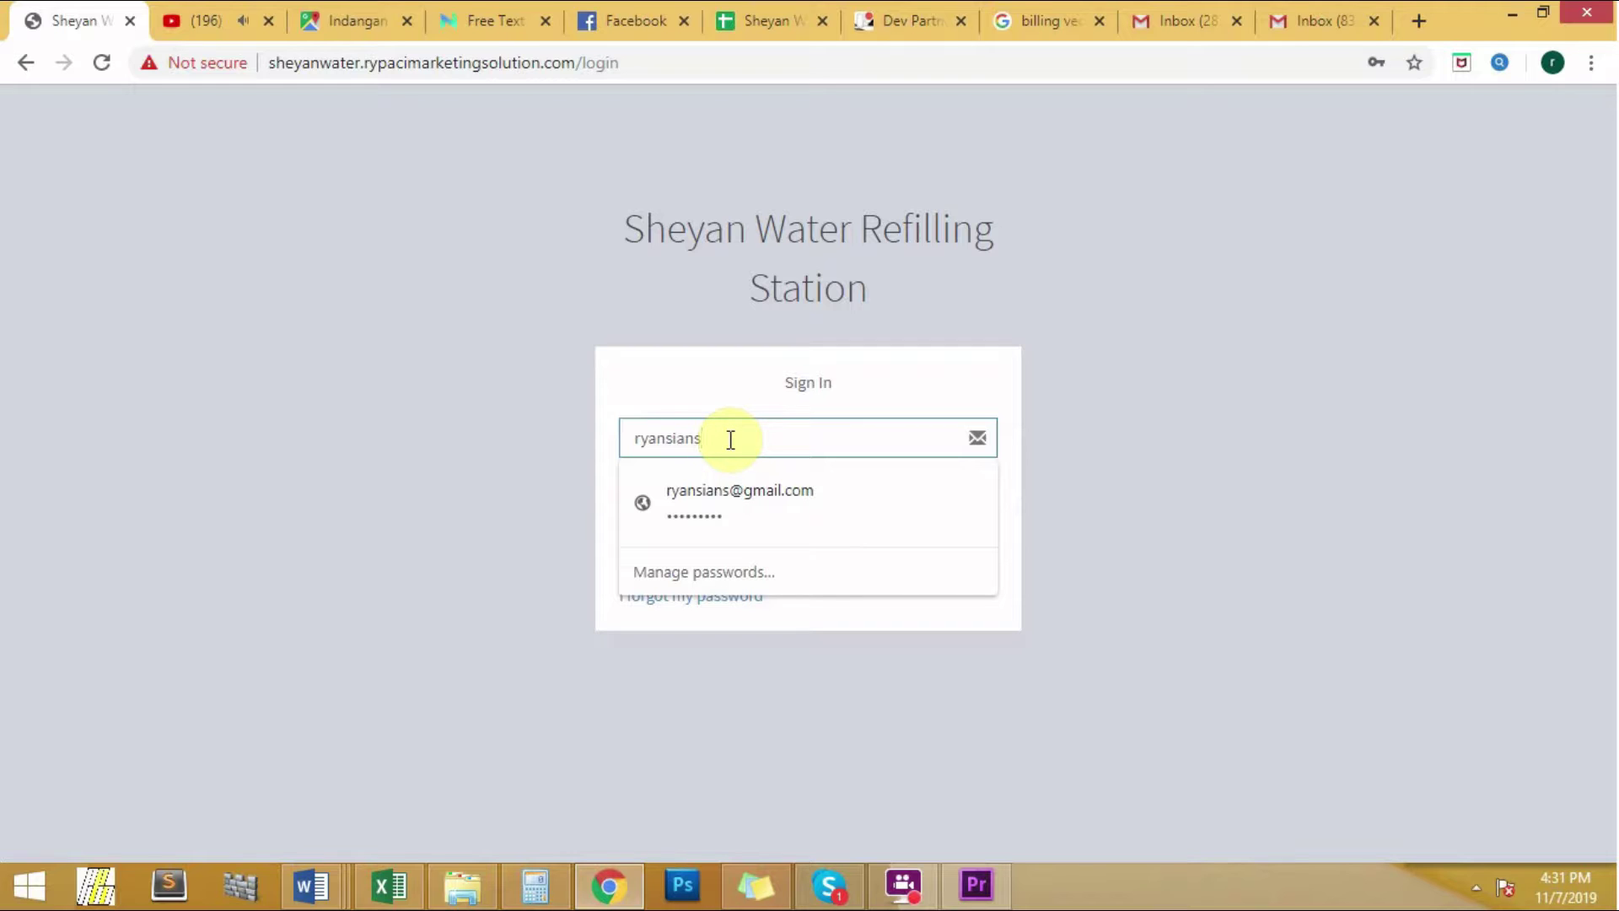
Step: Sign in with the account email and password, correcting a mistyped password first
{"action": "key", "text": "Tab"}
{"action": "type", "text": "***"}
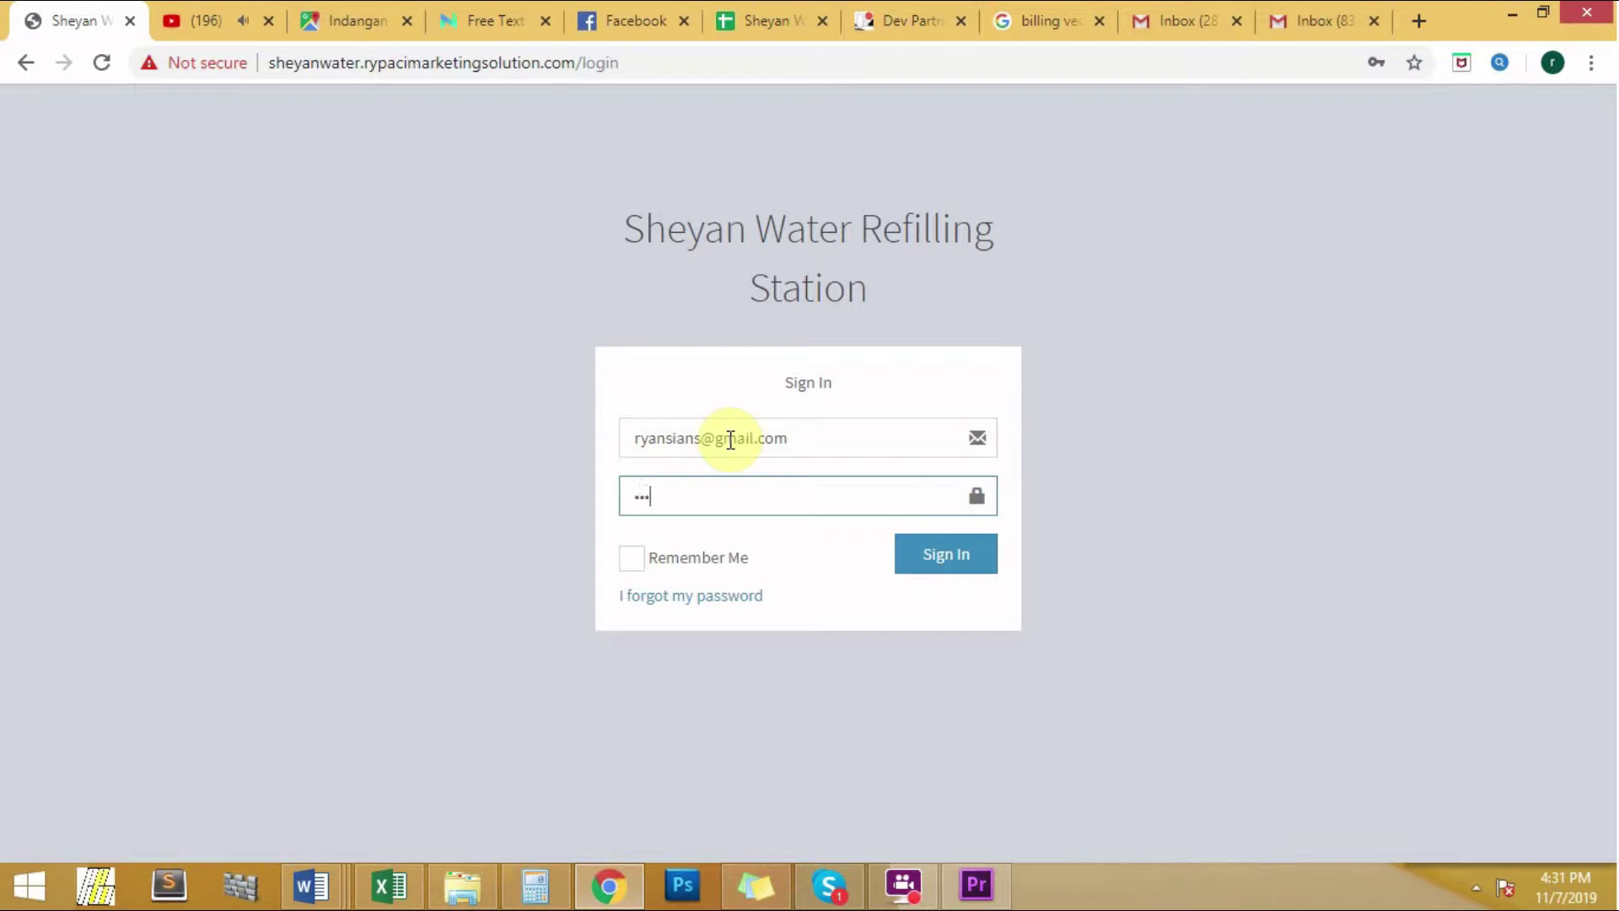
{"action": "key", "text": "BackSpace"}
{"action": "key", "text": "BackSpace"}
{"action": "key", "text": "BackSpace"}
{"action": "type", "text": "*********"}
{"action": "left_click", "coordinate": [970, 558]}
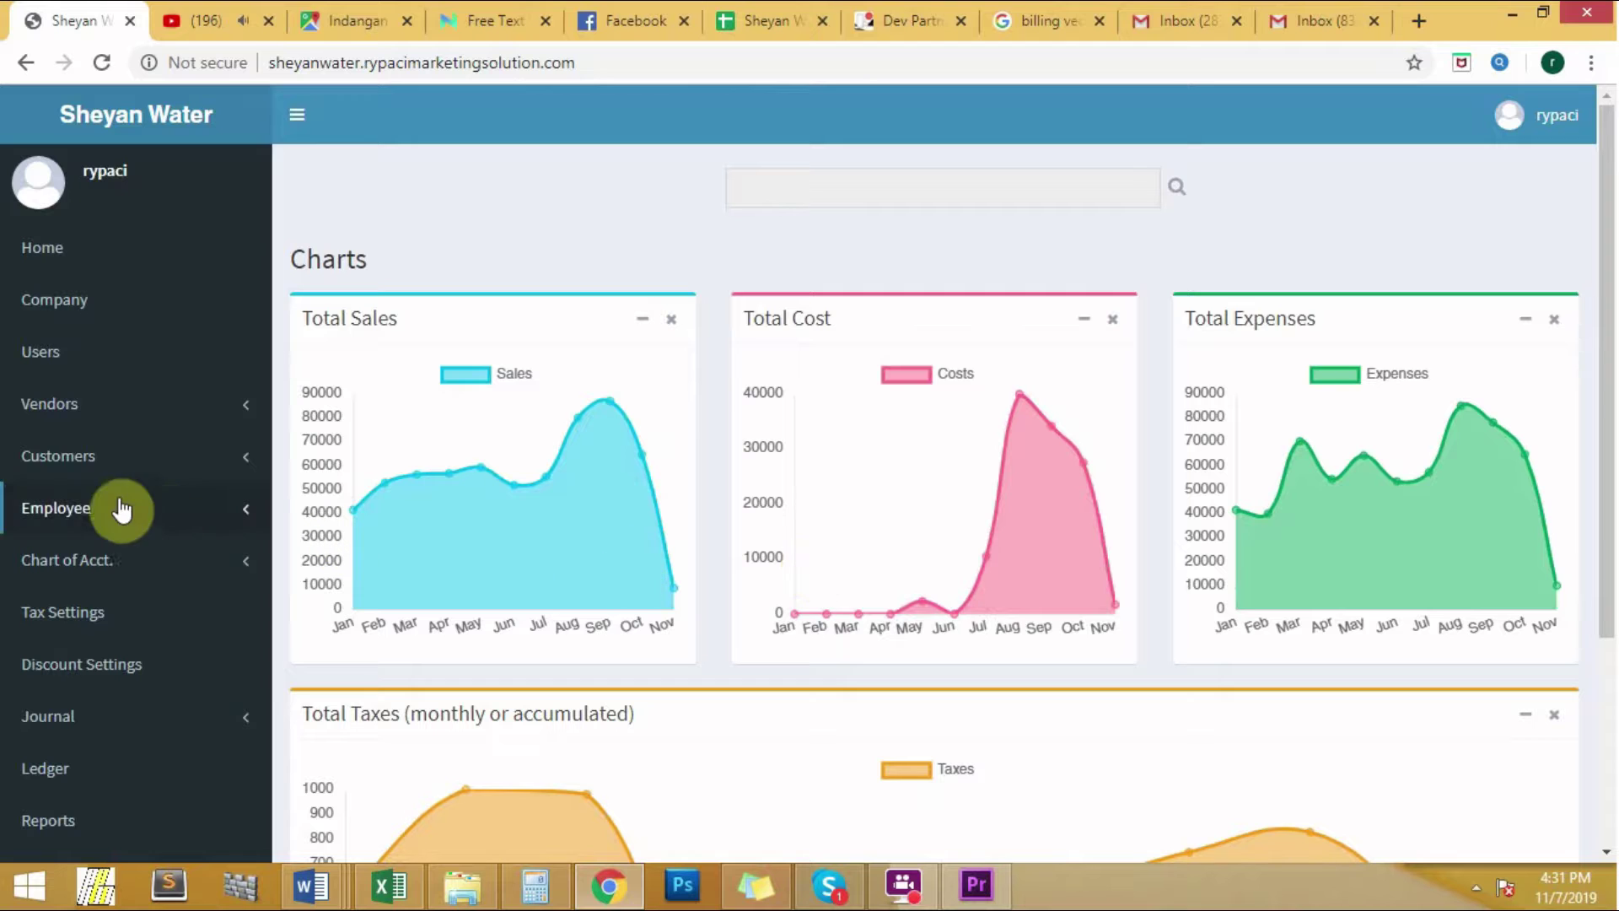
Step: Go to Customers > Services > Official Receipt and start a new receipt, OR No. 000058
{"action": "left_click", "coordinate": [249, 466]}
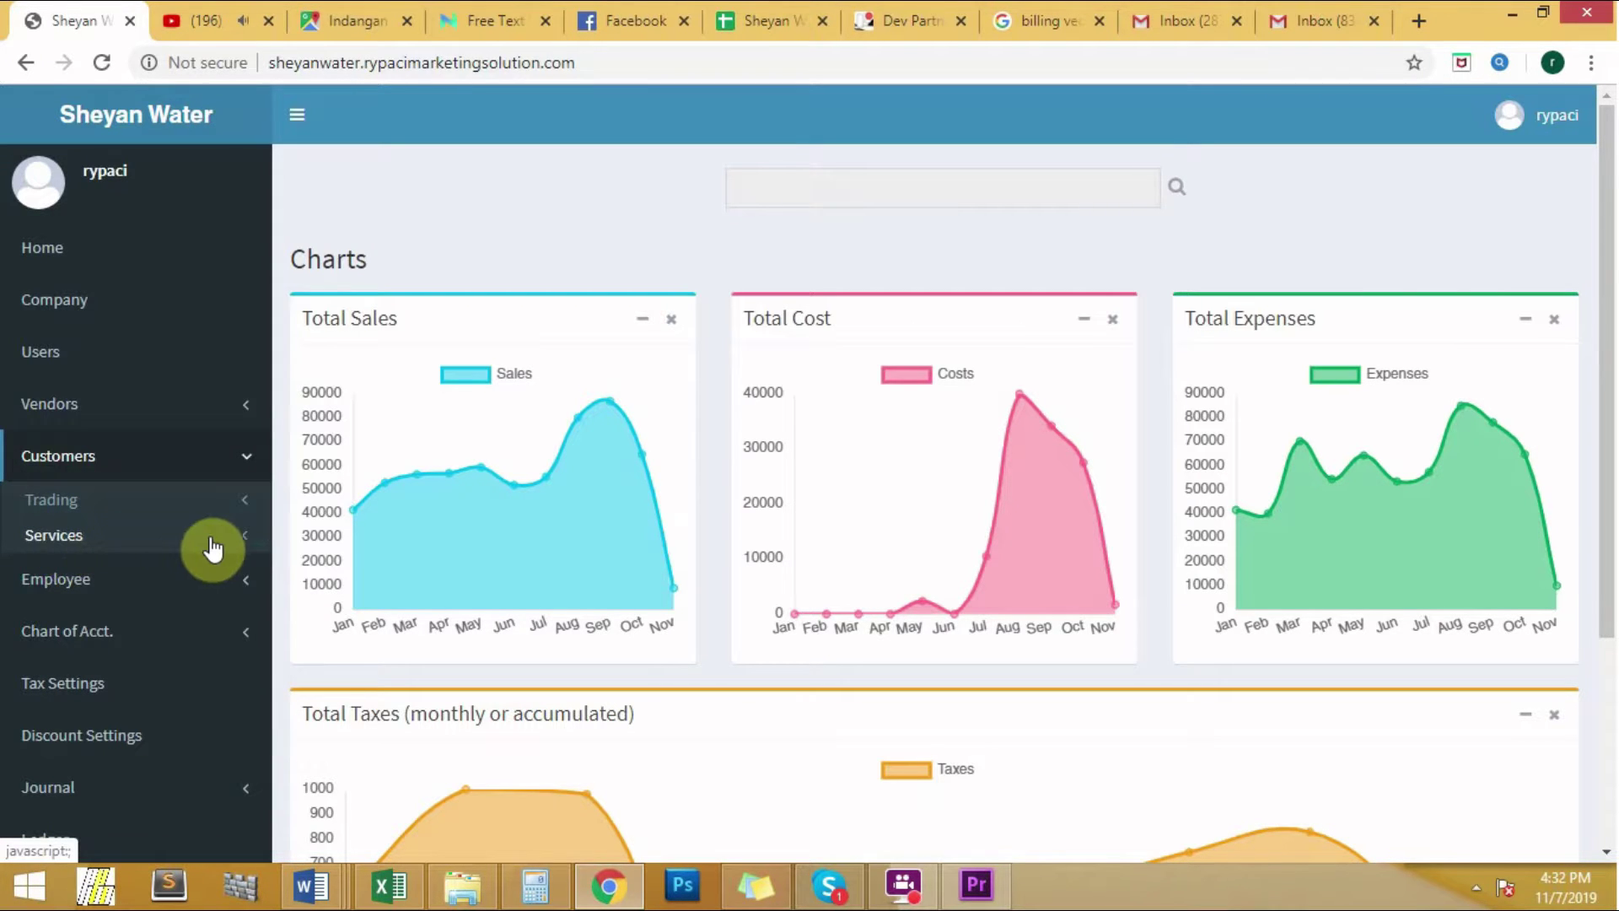
{"action": "left_click", "coordinate": [246, 546]}
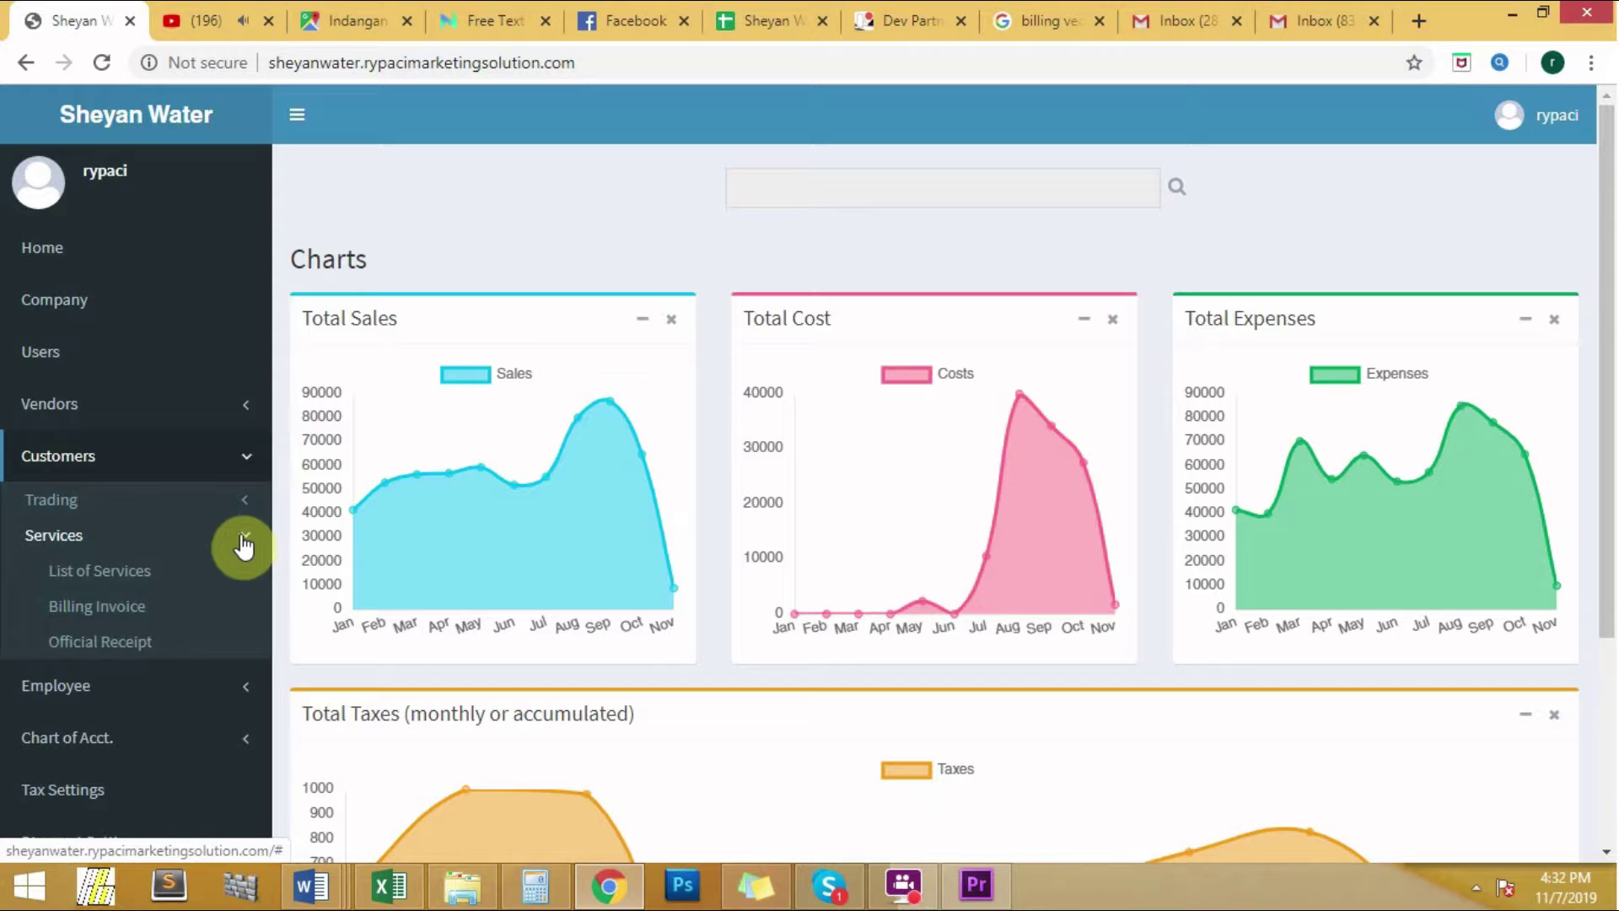
{"action": "left_click", "coordinate": [148, 643]}
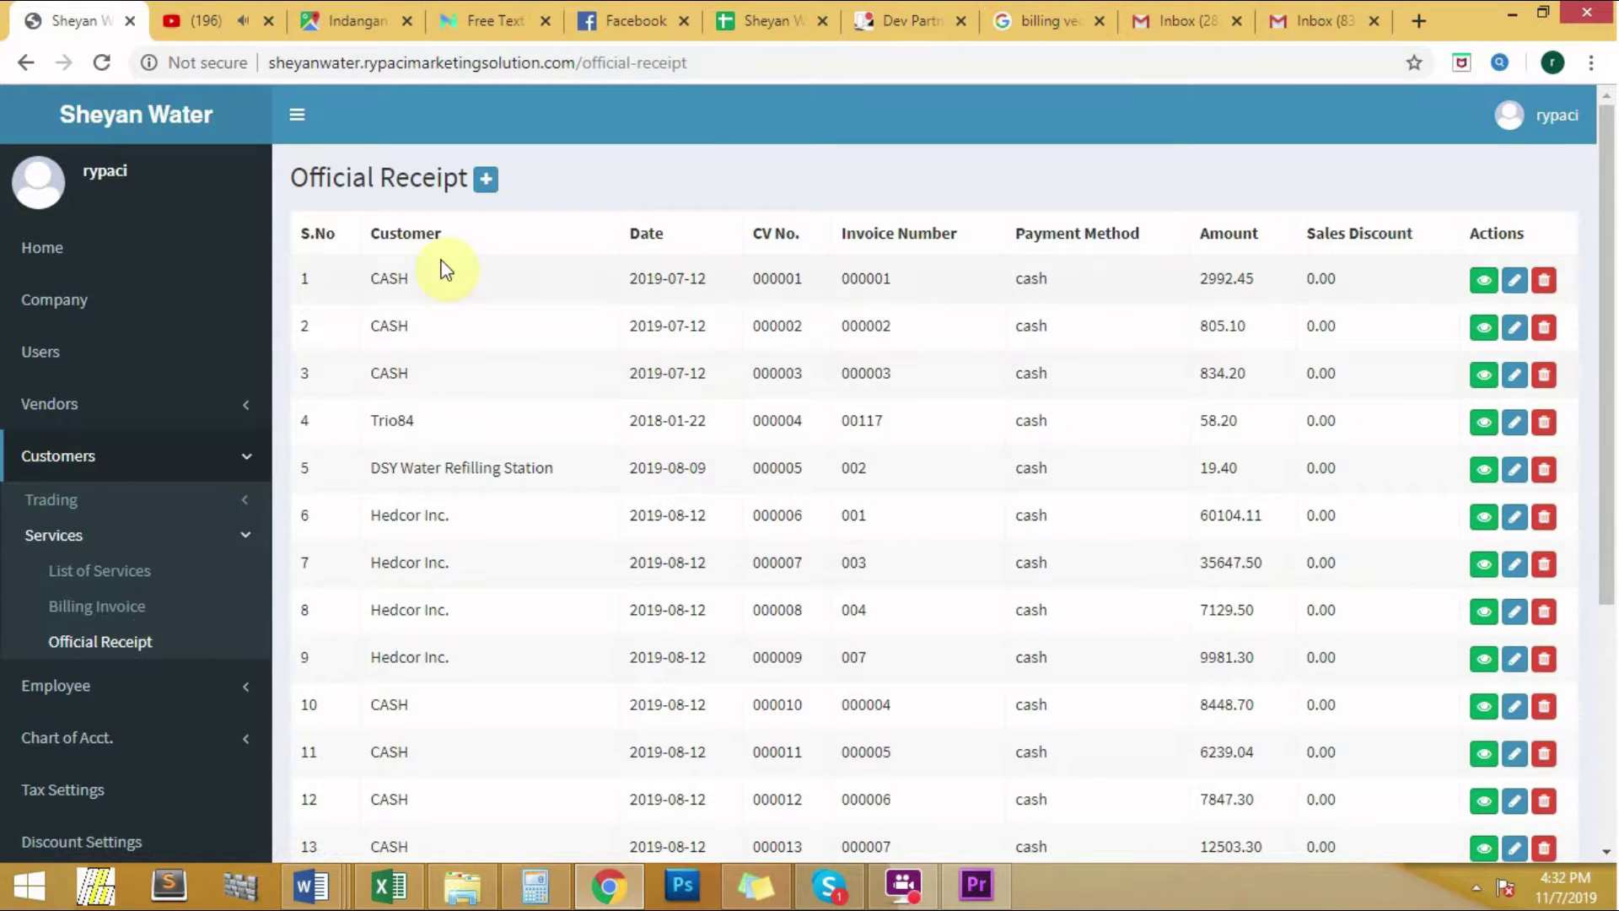
{"action": "left_click", "coordinate": [486, 180]}
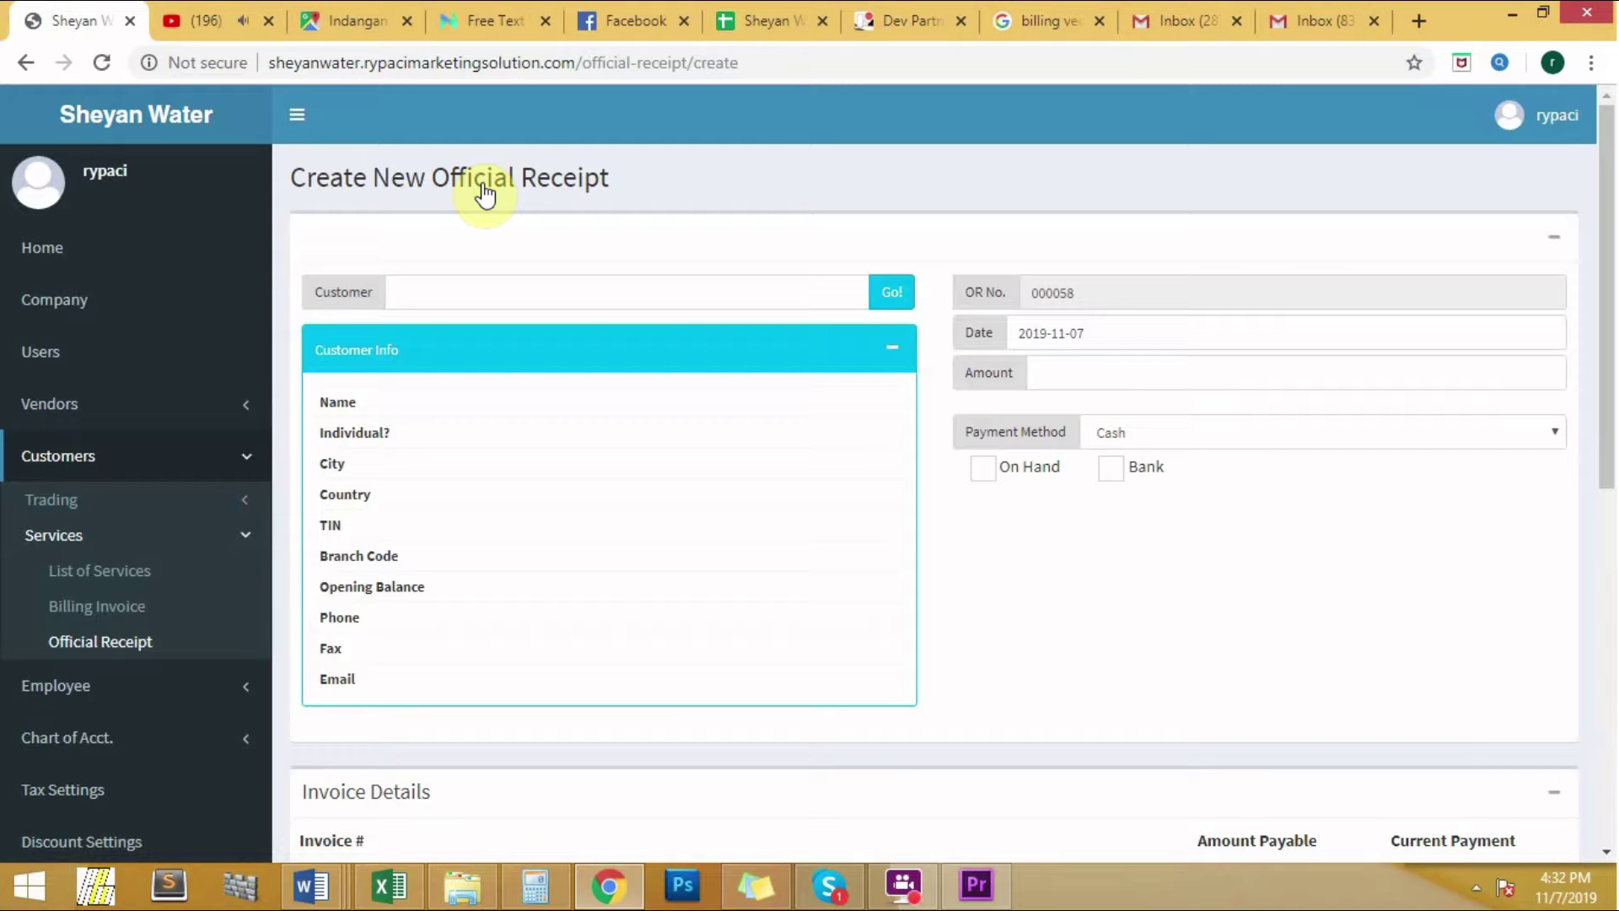
Step: Load customer CASH on the receipt and set its date to 2019-11-06
{"action": "left_click", "coordinate": [464, 283]}
{"action": "type", "text": "cas"}
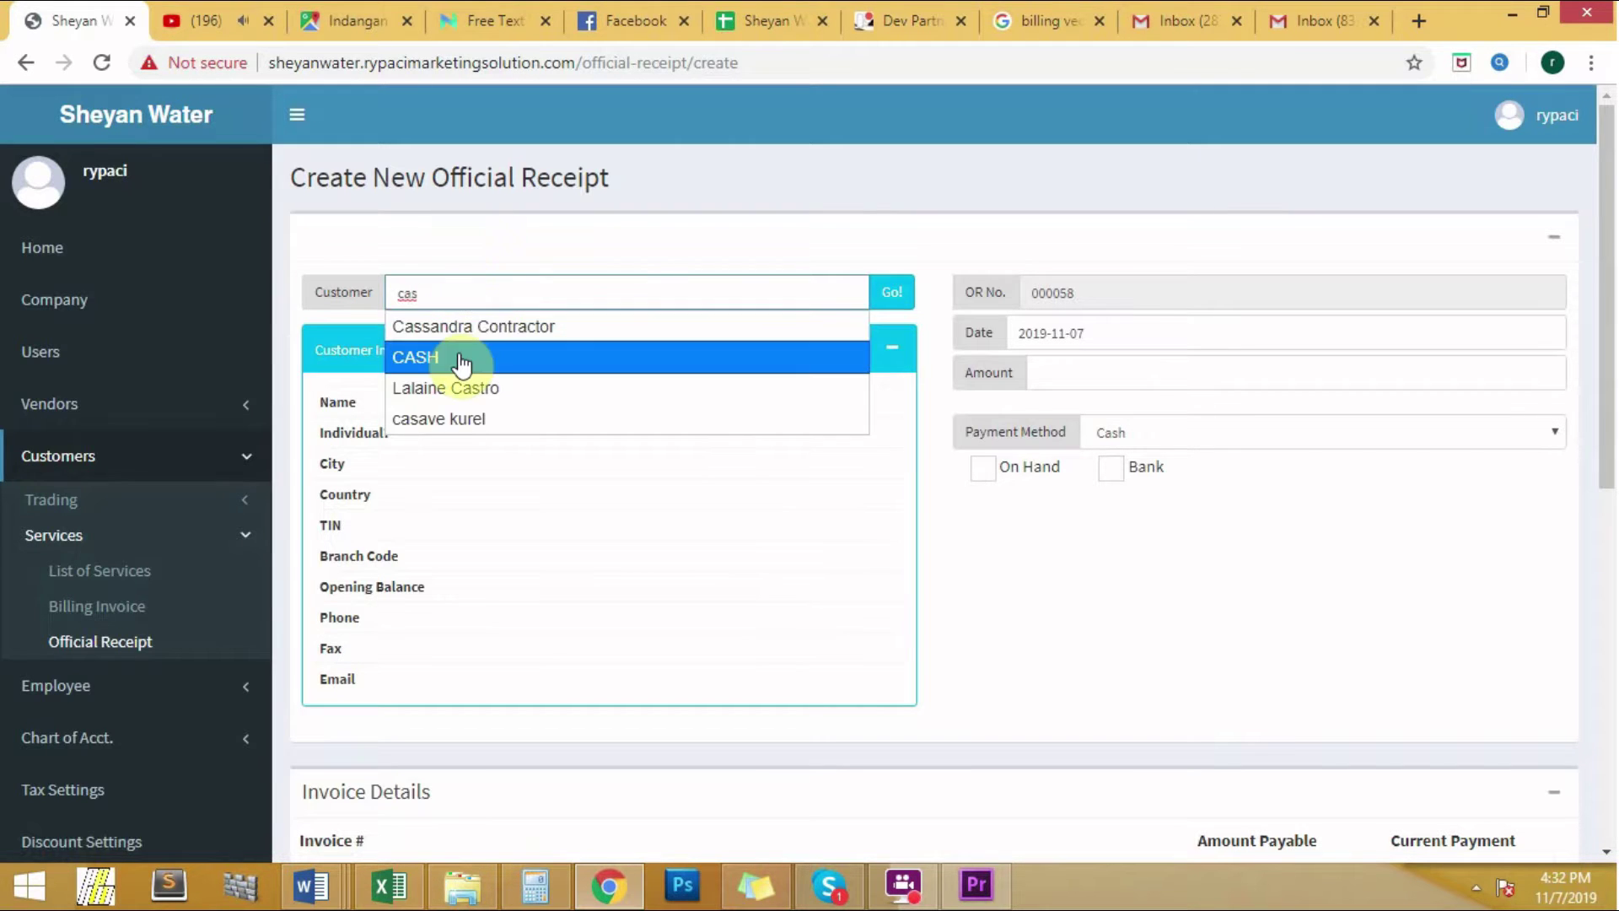
{"action": "left_click", "coordinate": [492, 358]}
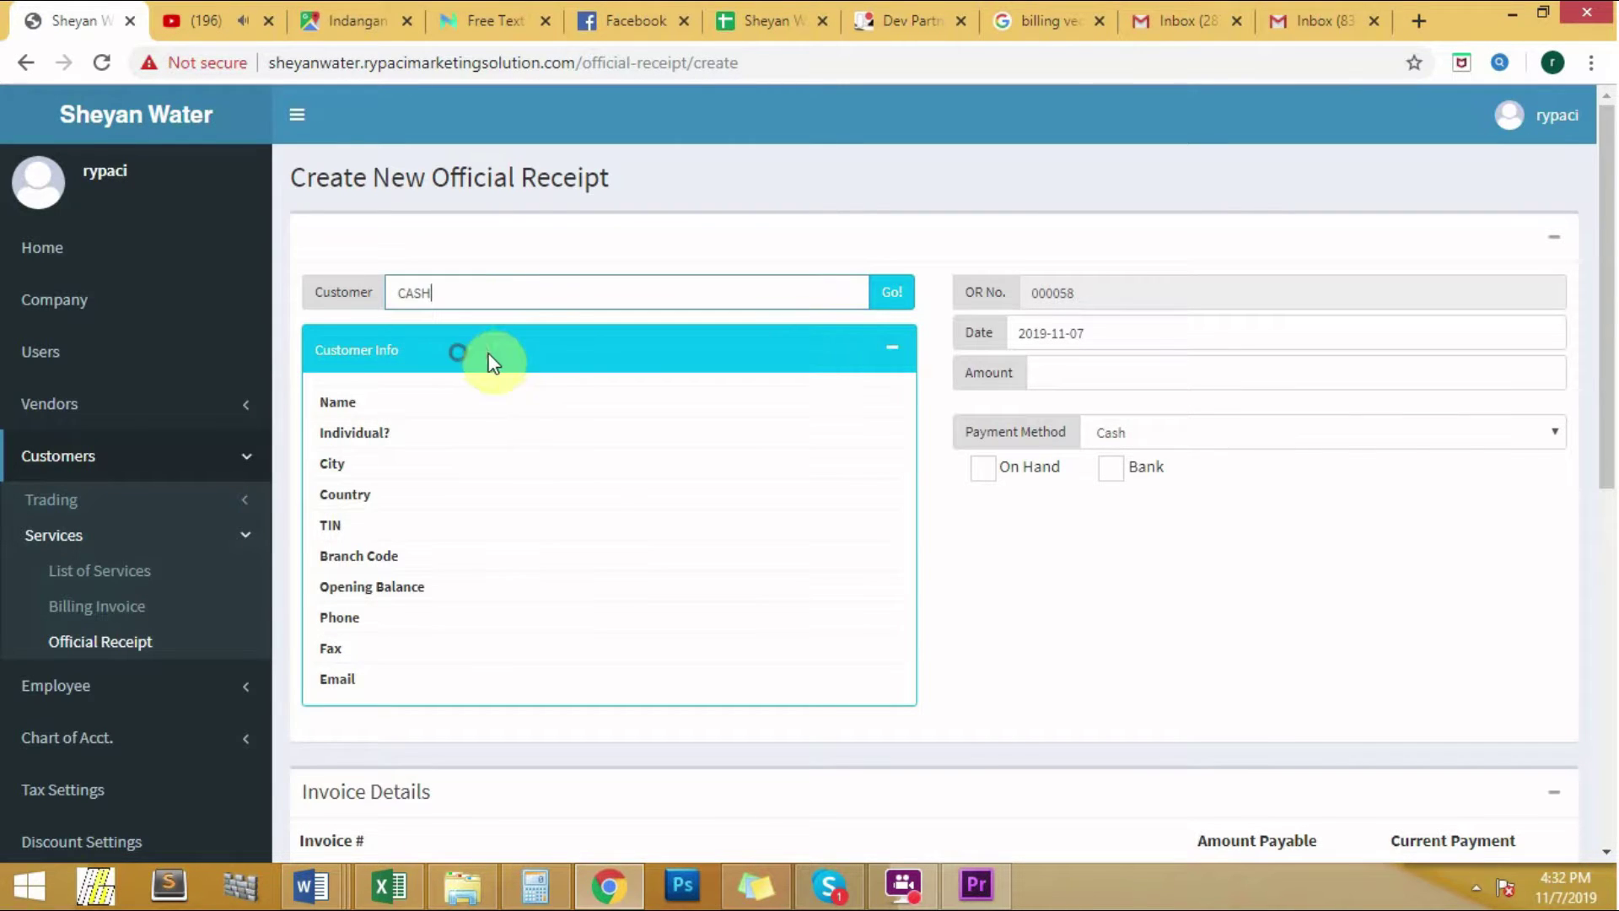
{"action": "left_click", "coordinate": [898, 289]}
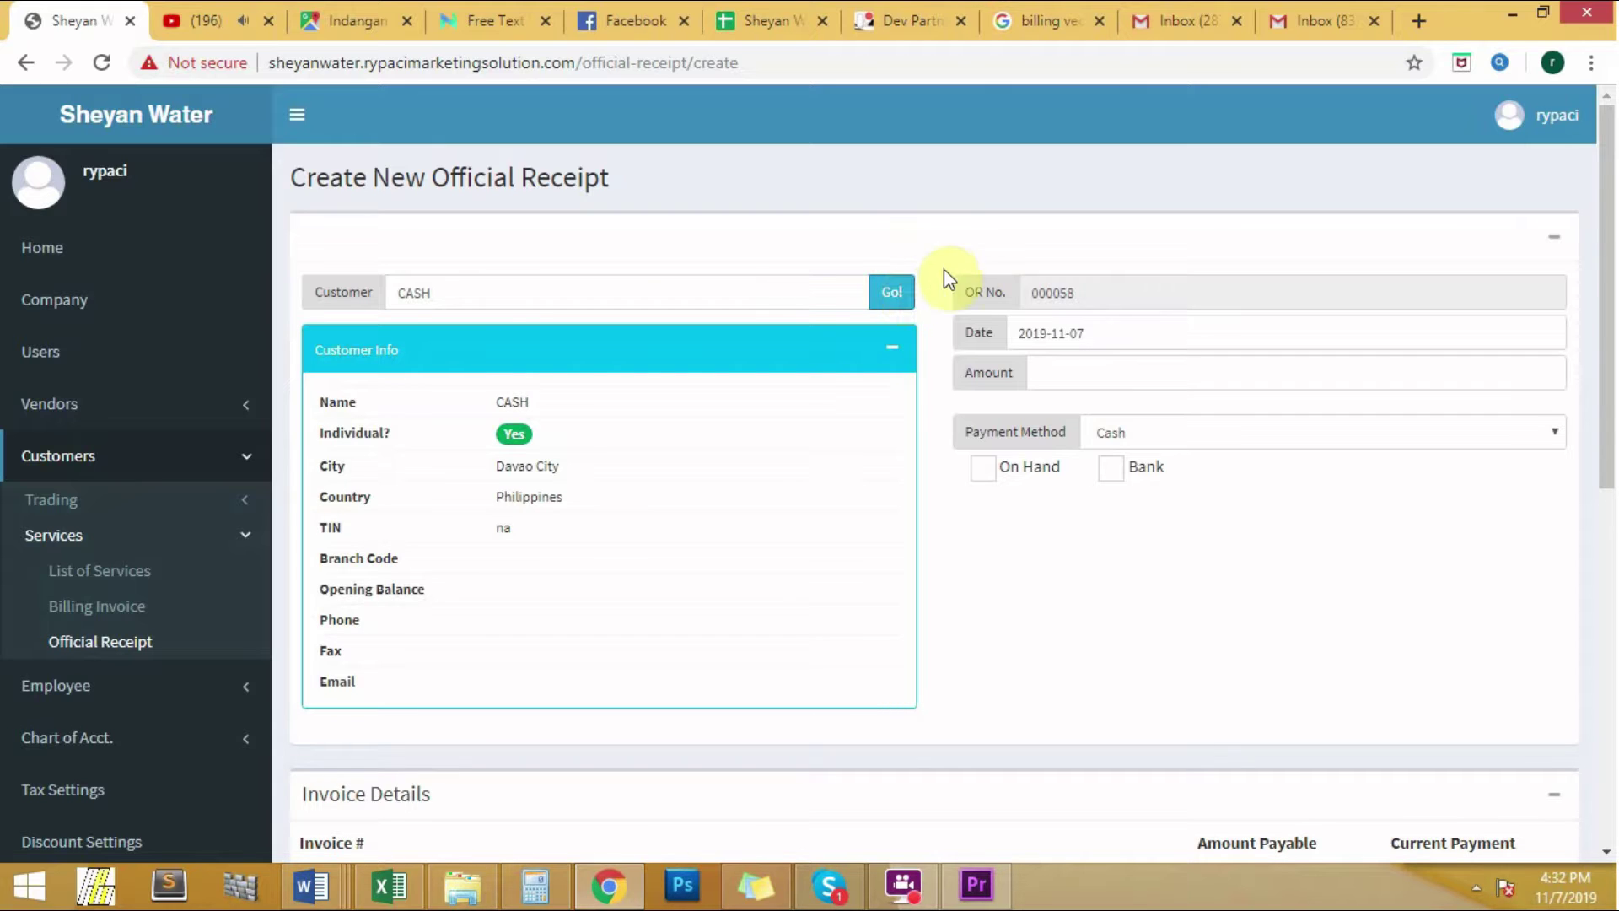
{"action": "left_click", "coordinate": [1044, 333]}
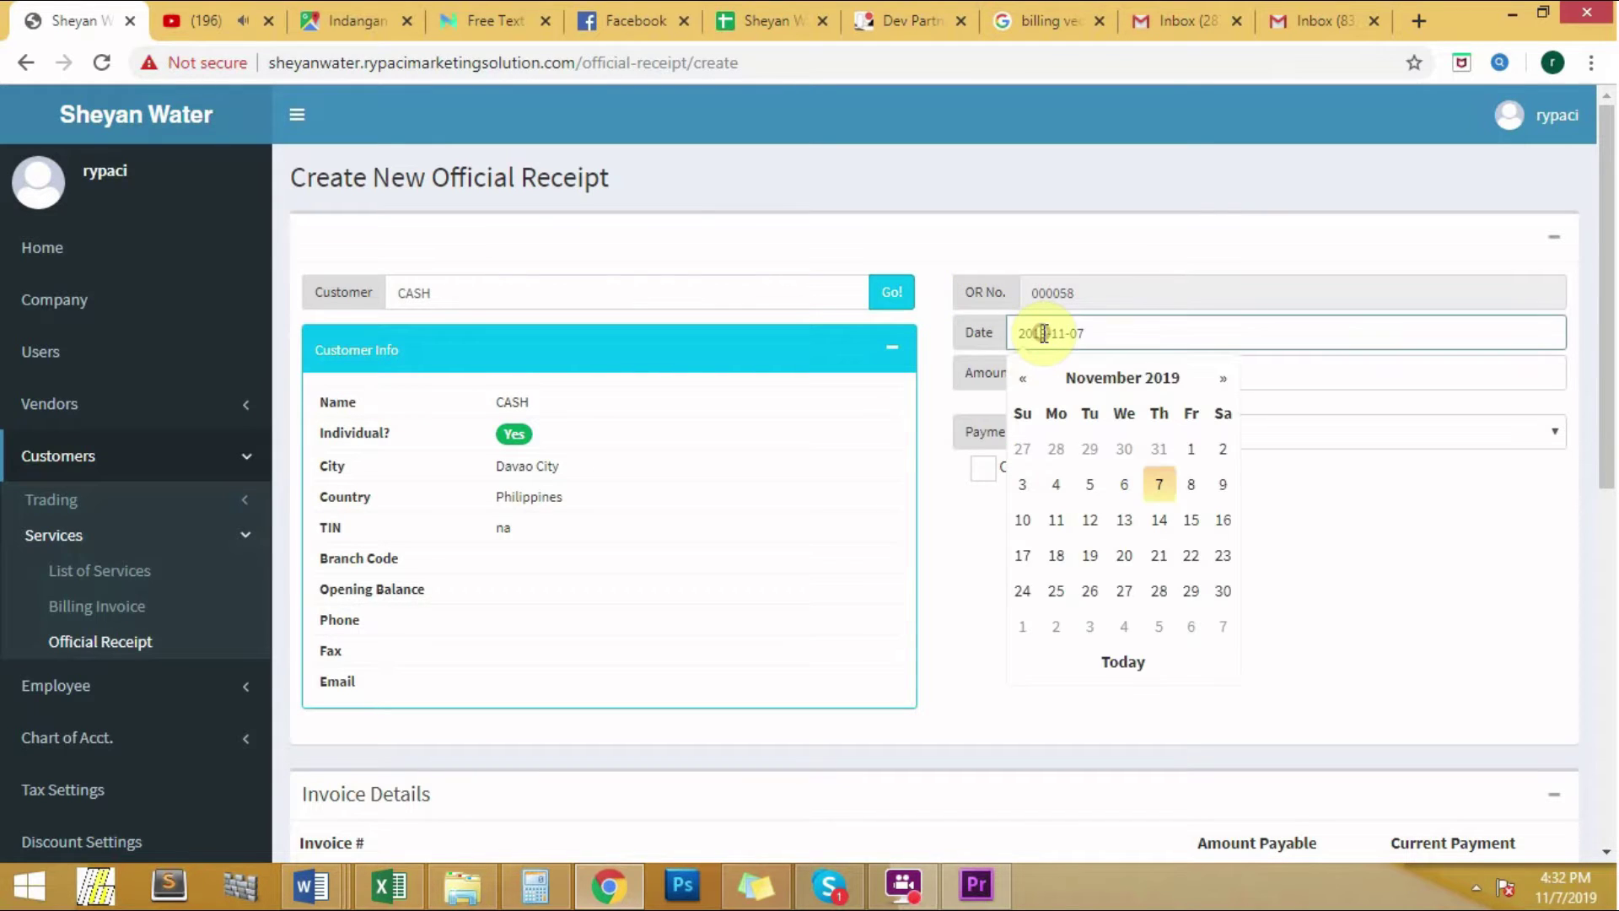
{"action": "left_click", "coordinate": [1124, 484]}
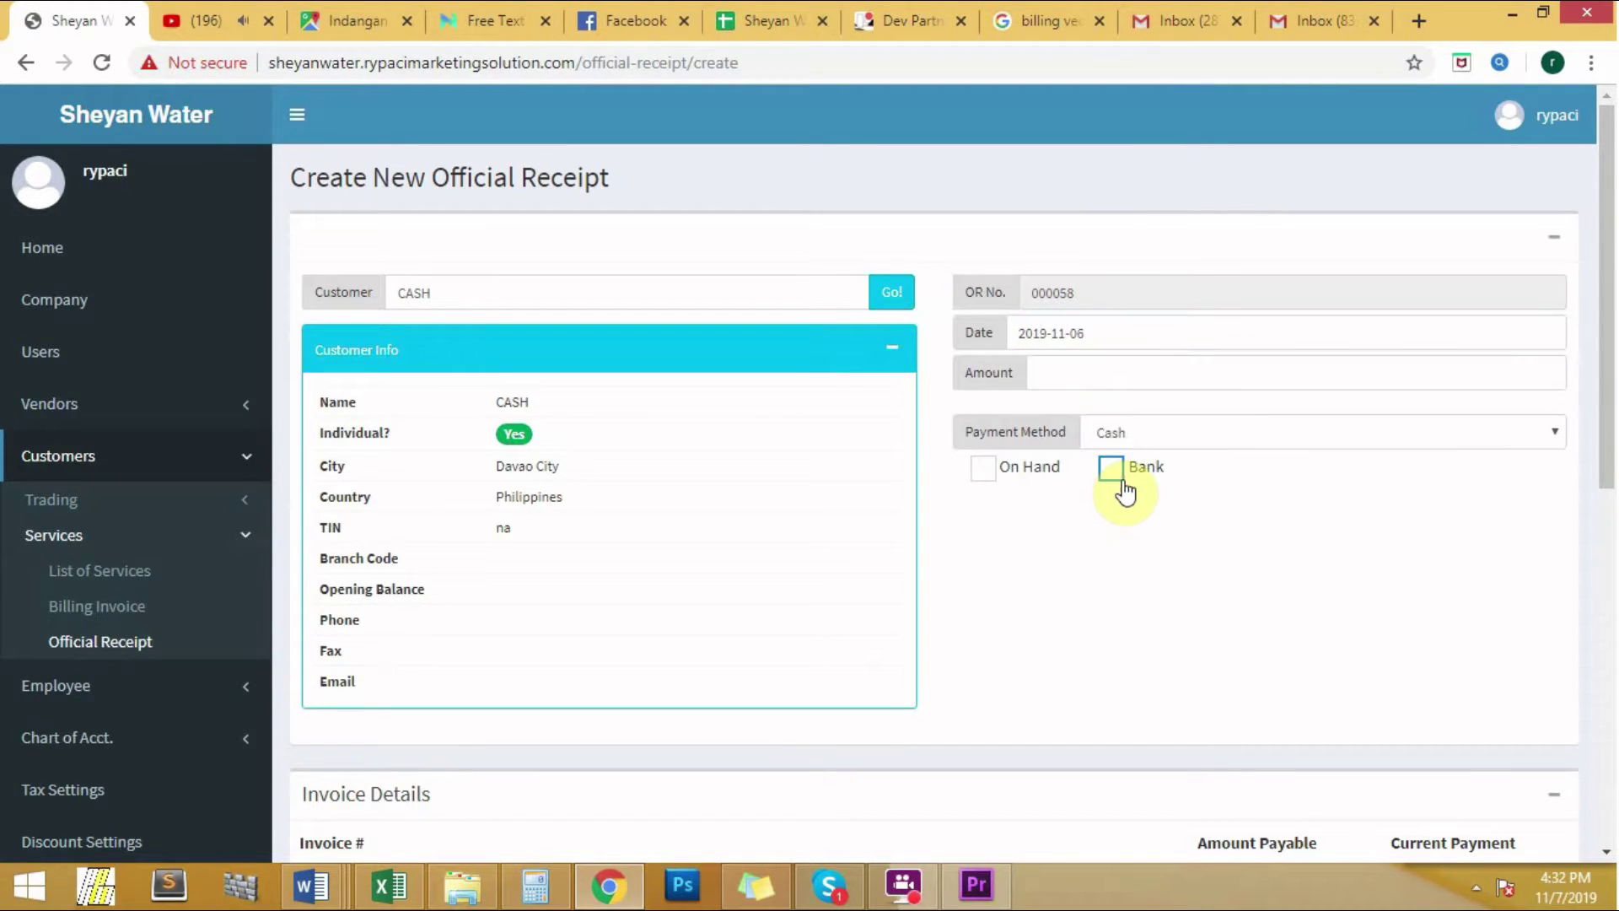
Step: Enter amount 1940, keep payment method Cash, and tick On Hand
{"action": "left_click", "coordinate": [1089, 367]}
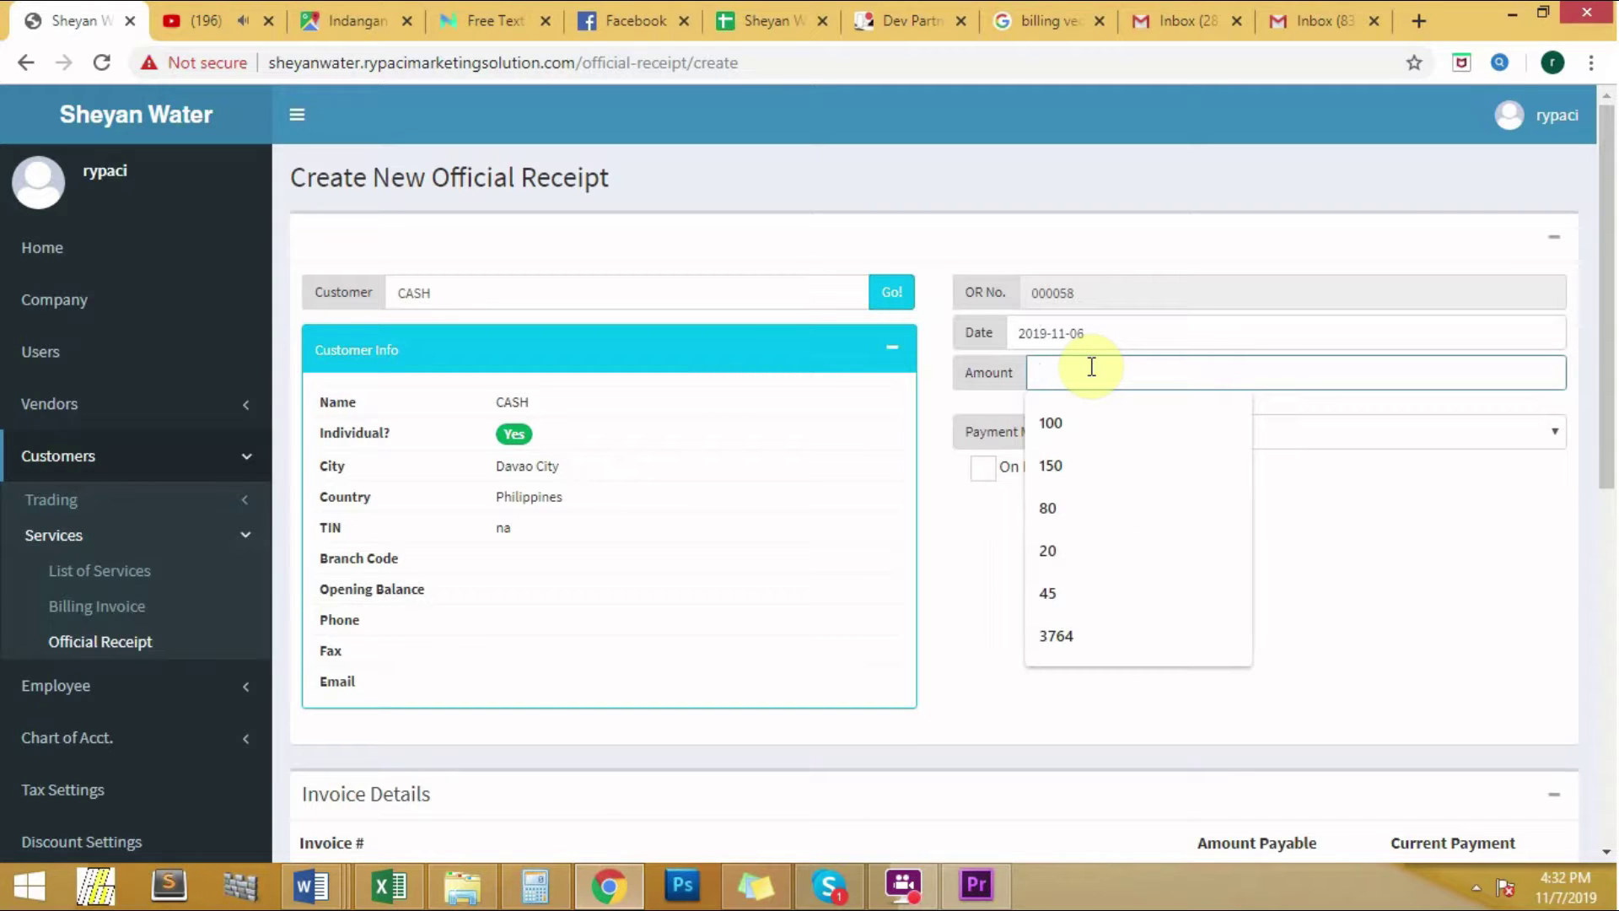
{"action": "type", "text": "1940"}
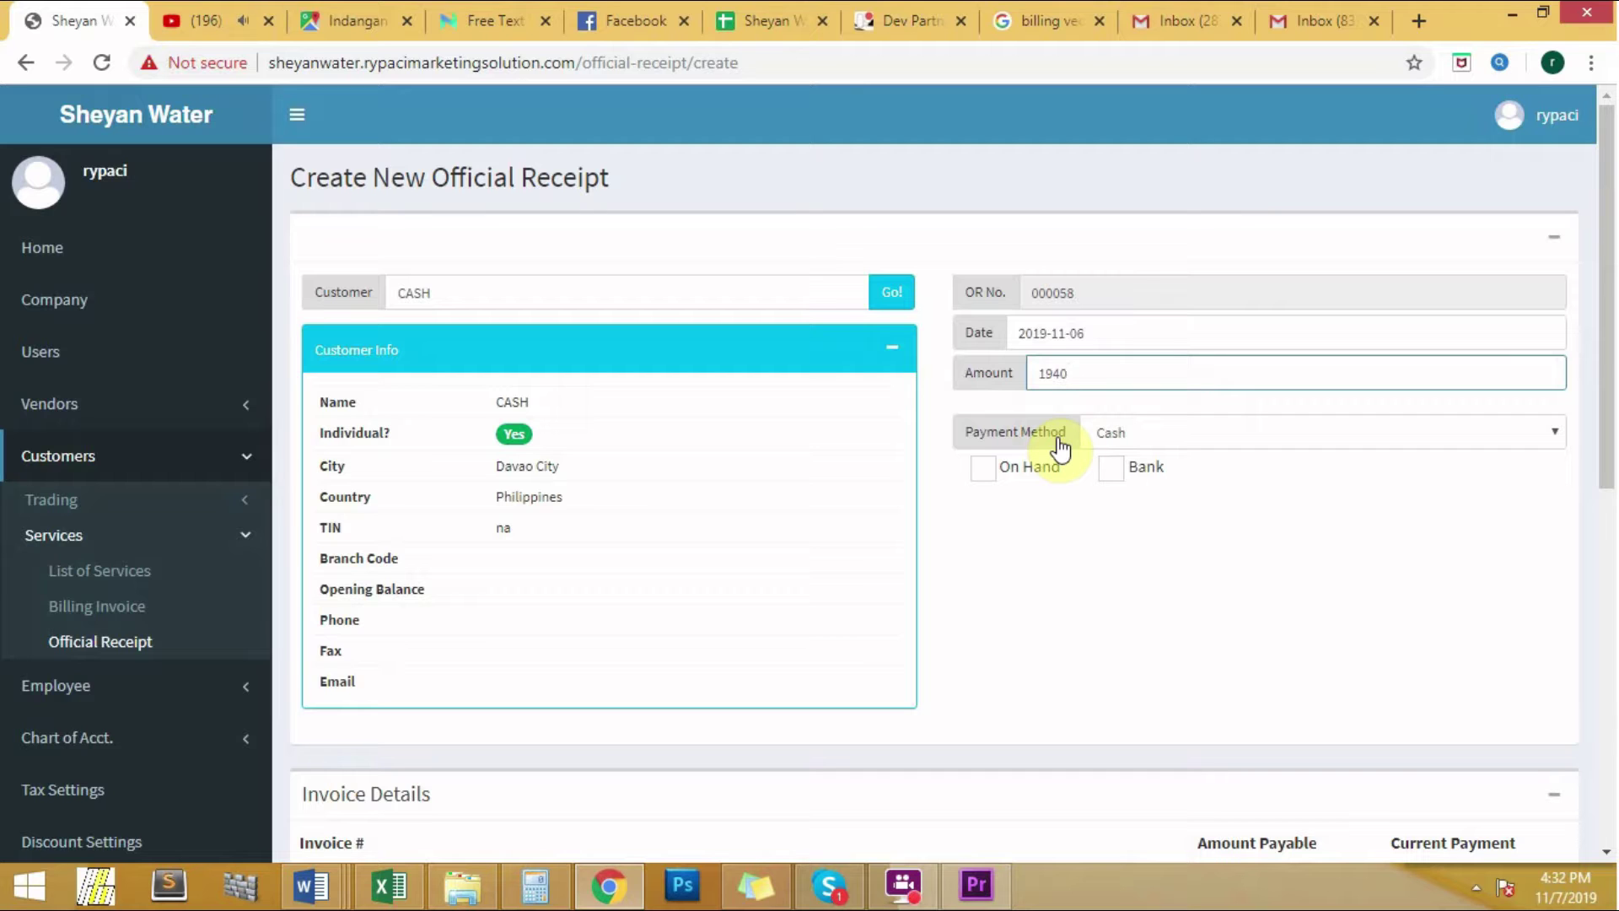
{"action": "left_click", "coordinate": [1167, 432]}
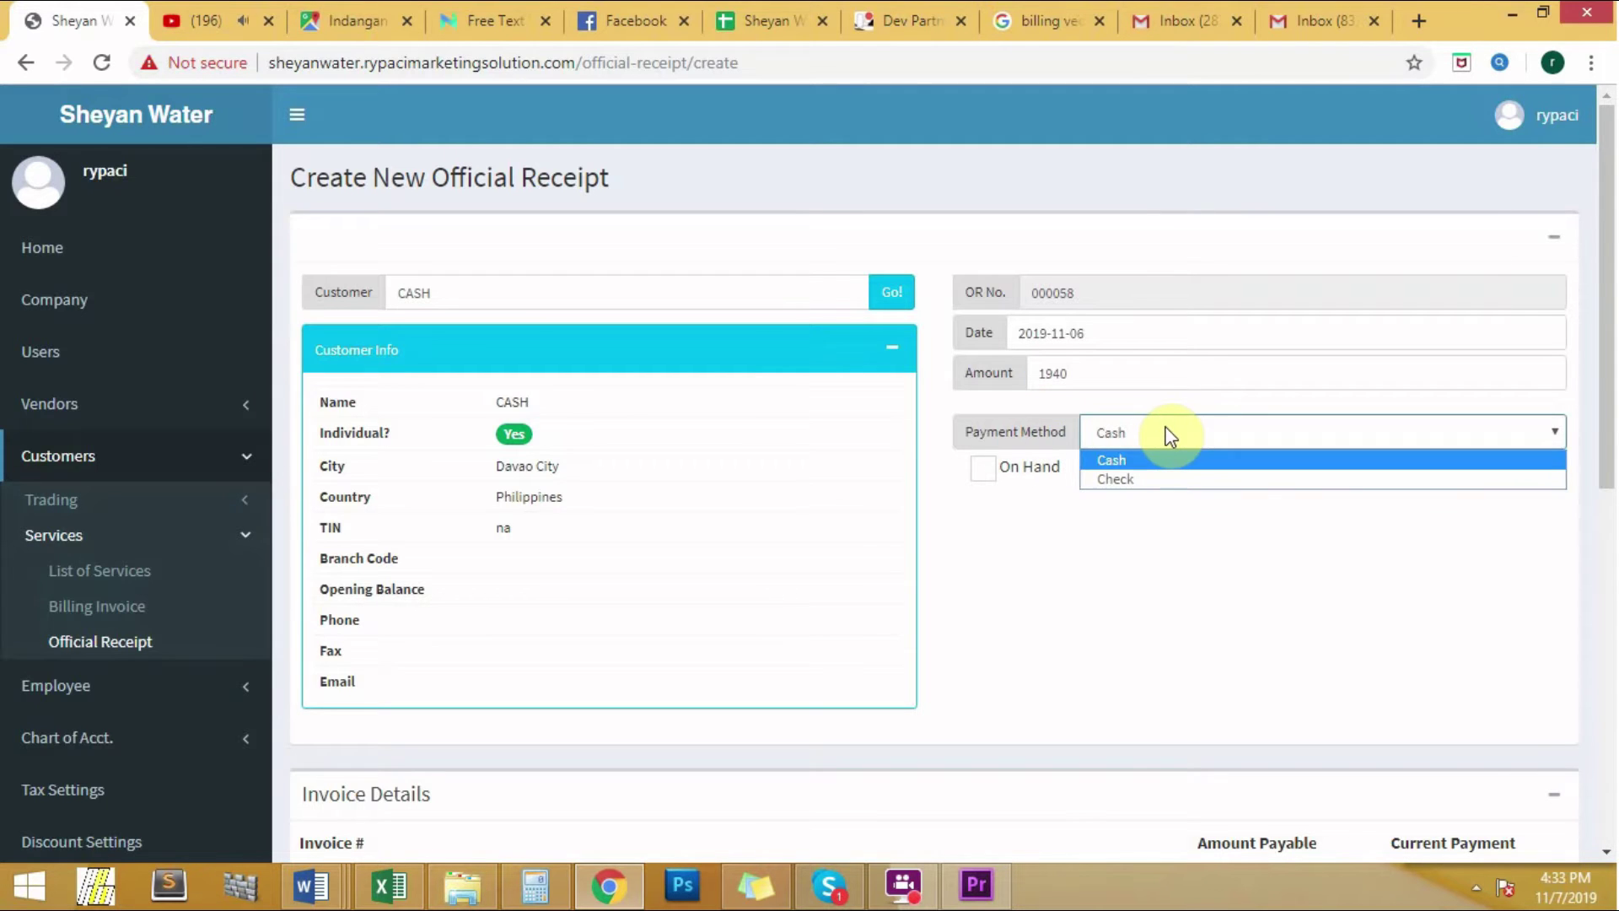
{"action": "left_click", "coordinate": [1156, 478]}
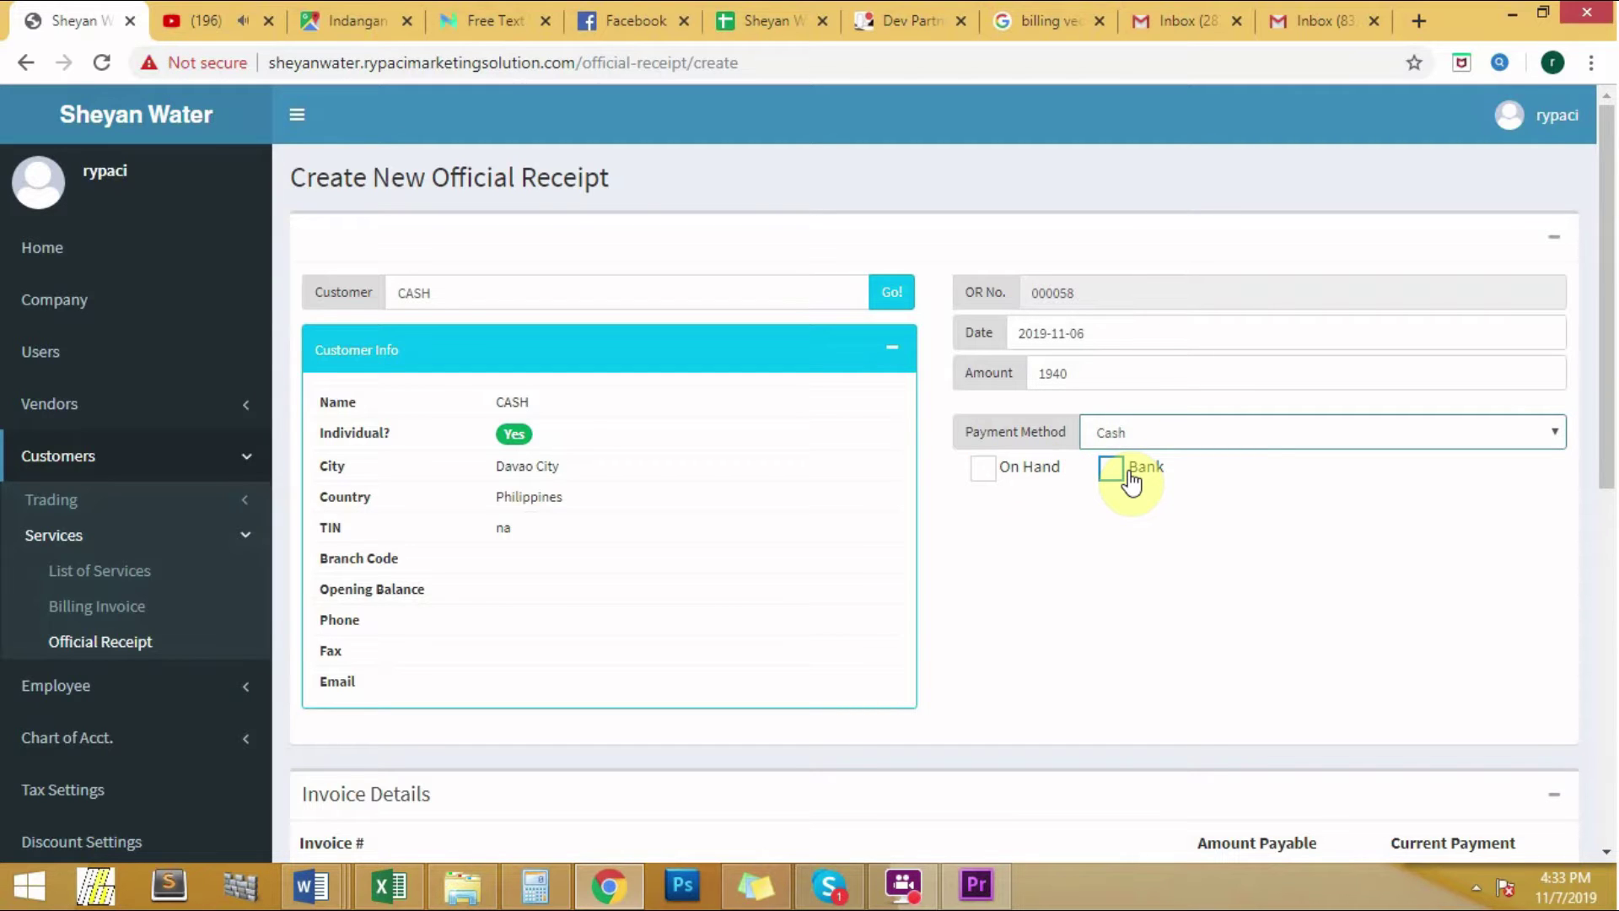
{"action": "left_click", "coordinate": [984, 466]}
Step: Select invoice 011701 under Invoice Details, paying 1940.00 and leaving a 0.00 balance
{"action": "scroll", "coordinate": [1039, 531], "scroll_direction": "down", "scroll_amount": 4}
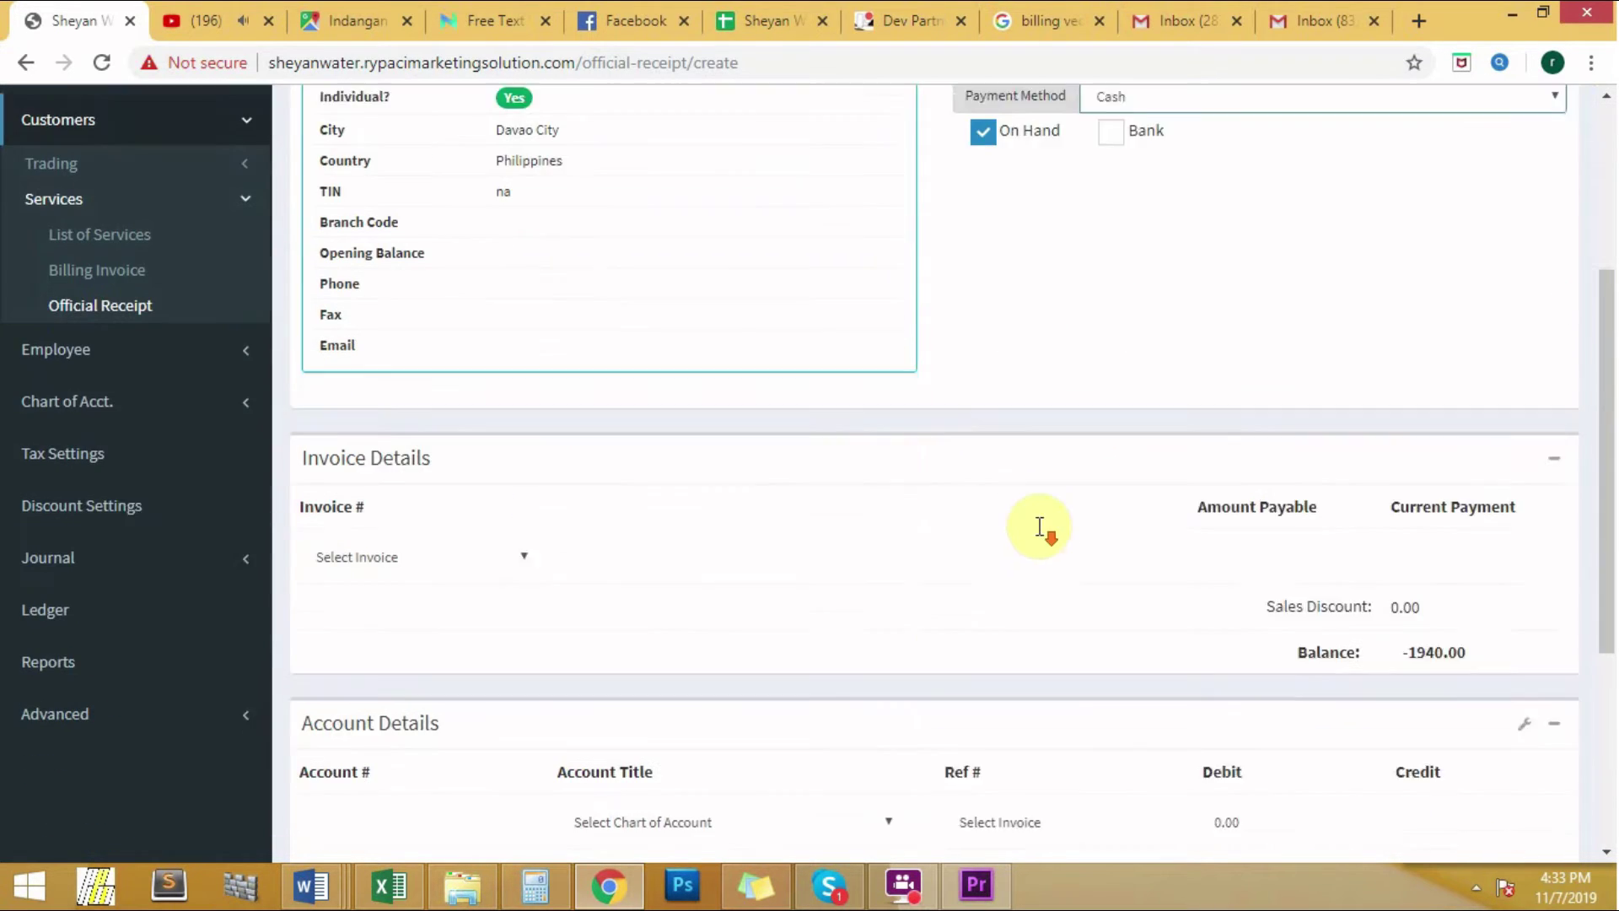
{"action": "left_click", "coordinate": [478, 540]}
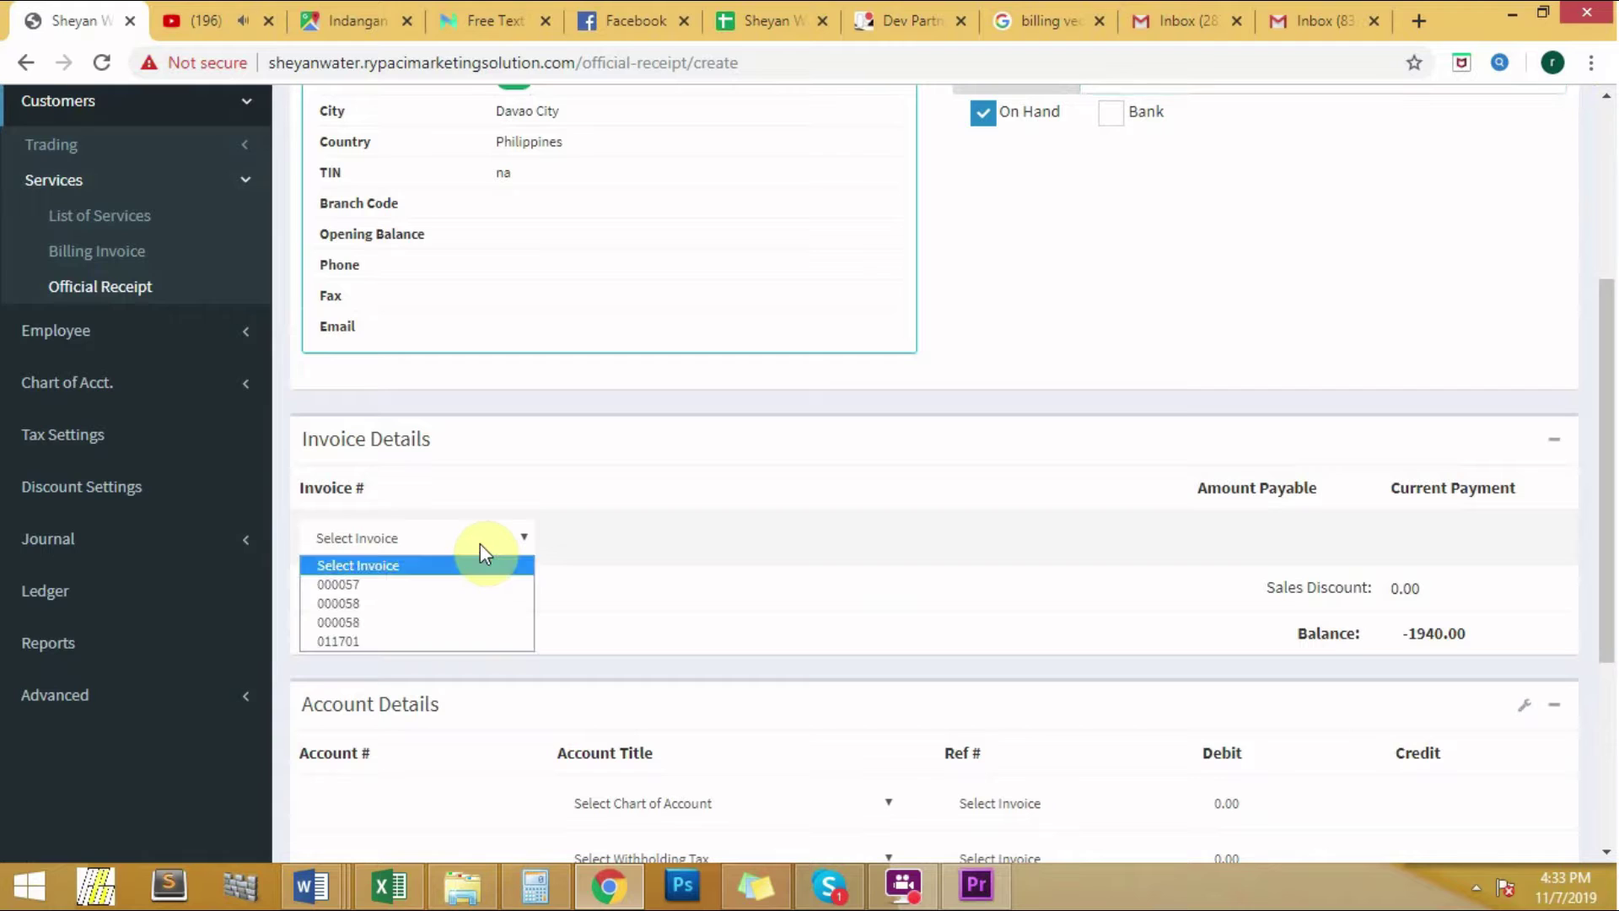
{"action": "left_click", "coordinate": [442, 643]}
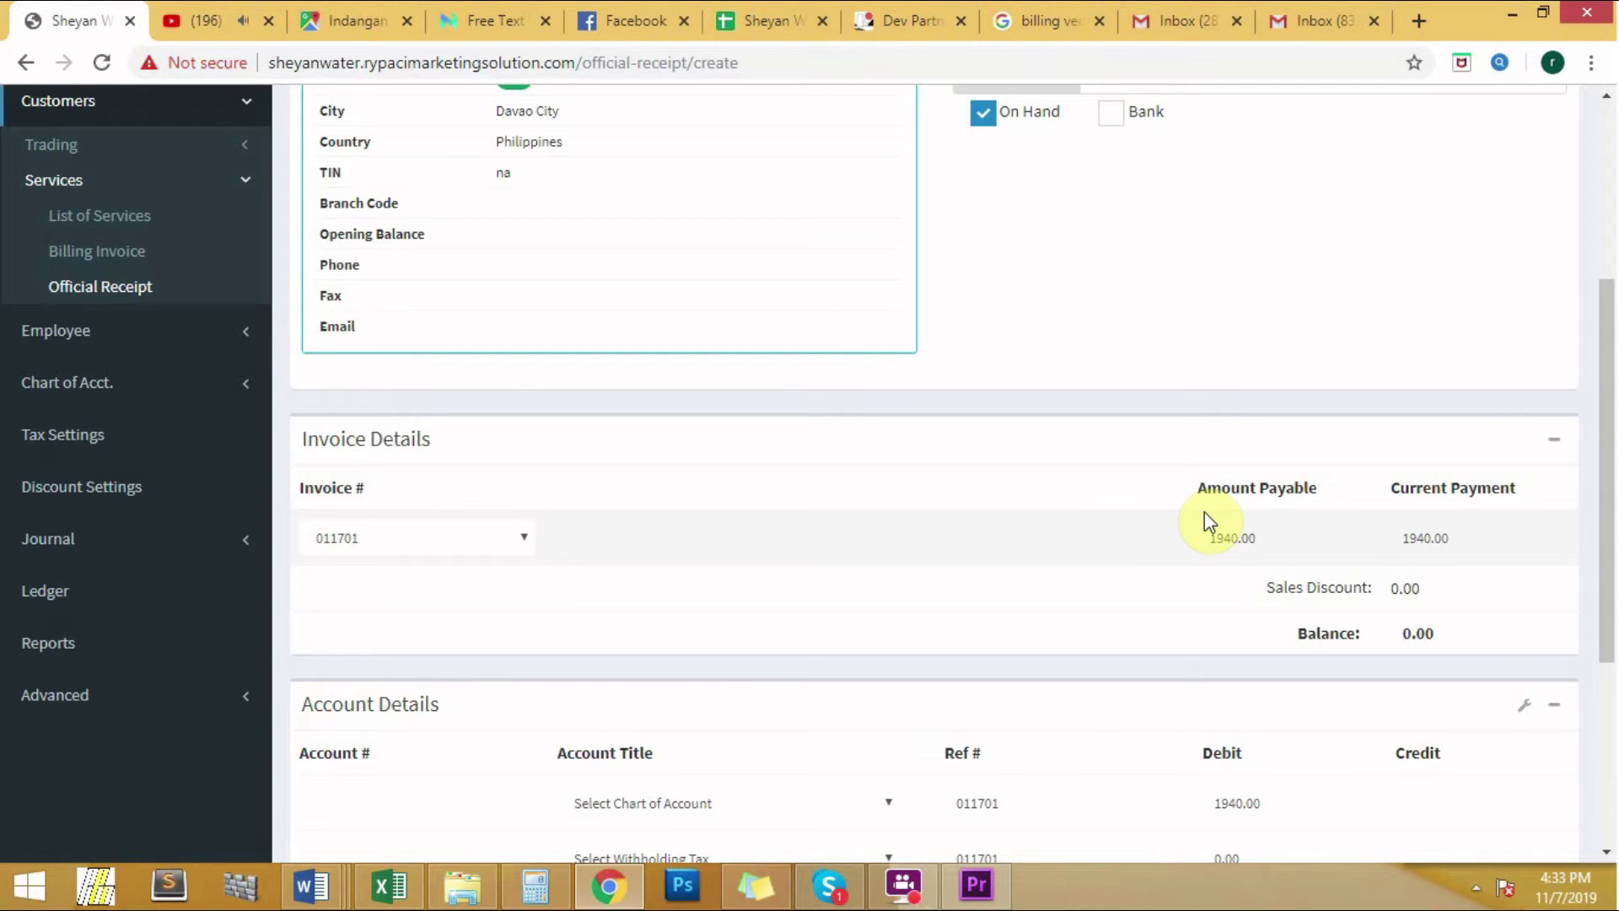
{"action": "scroll", "coordinate": [1204, 511], "scroll_direction": "down", "scroll_amount": 4}
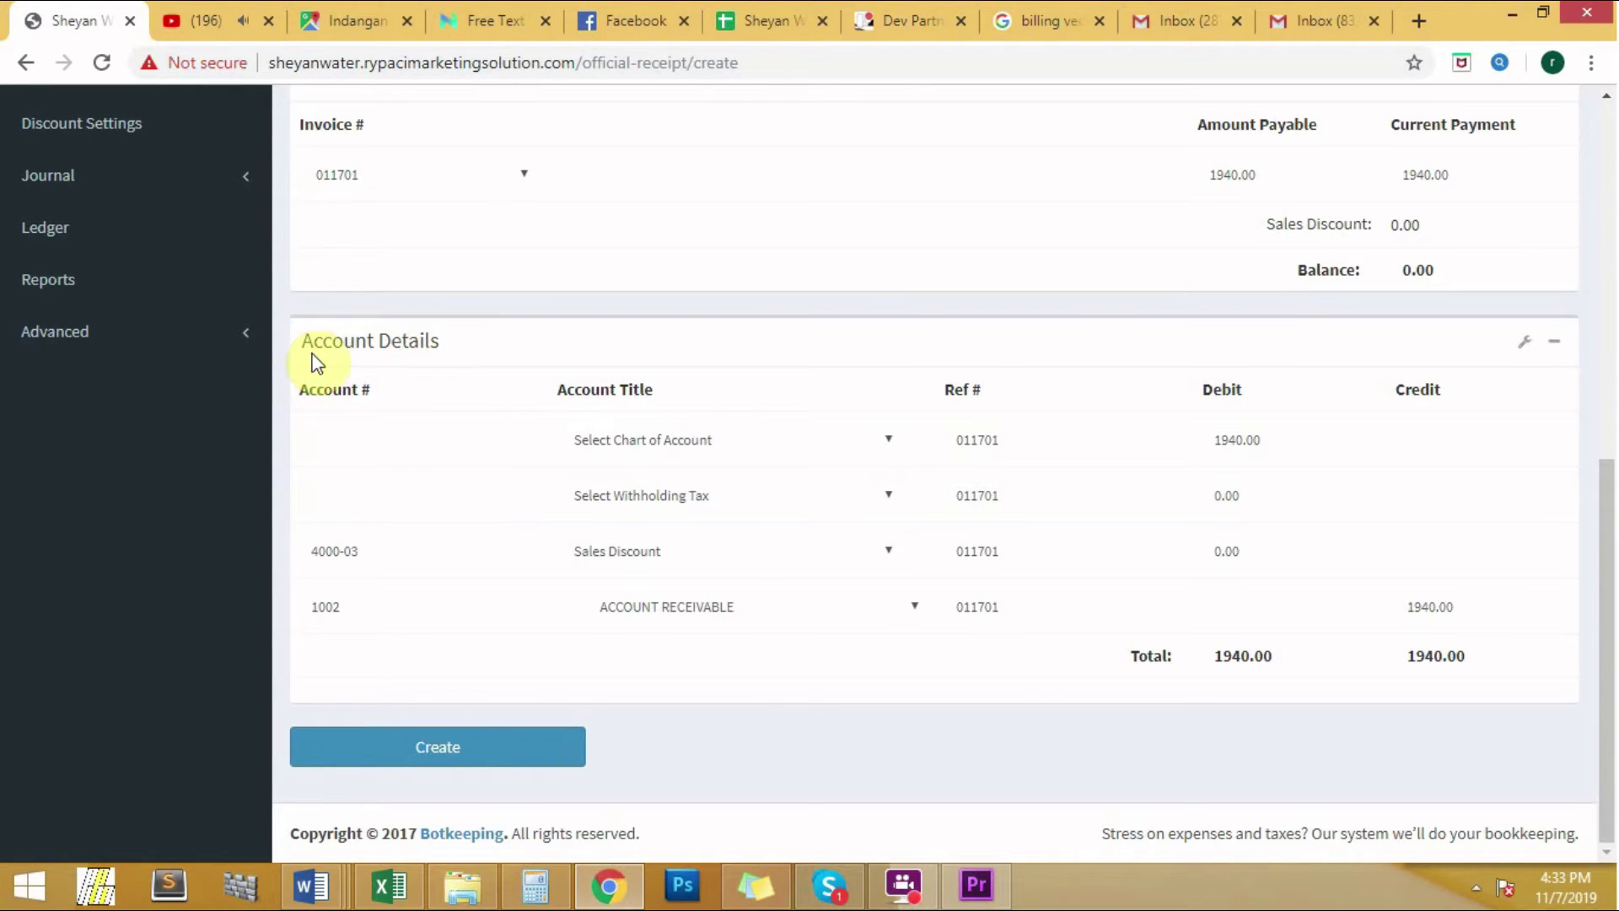
Step: Debit CASH ON HAND, create the official receipt, and go to the Billing Invoice list
{"action": "left_click", "coordinate": [607, 438]}
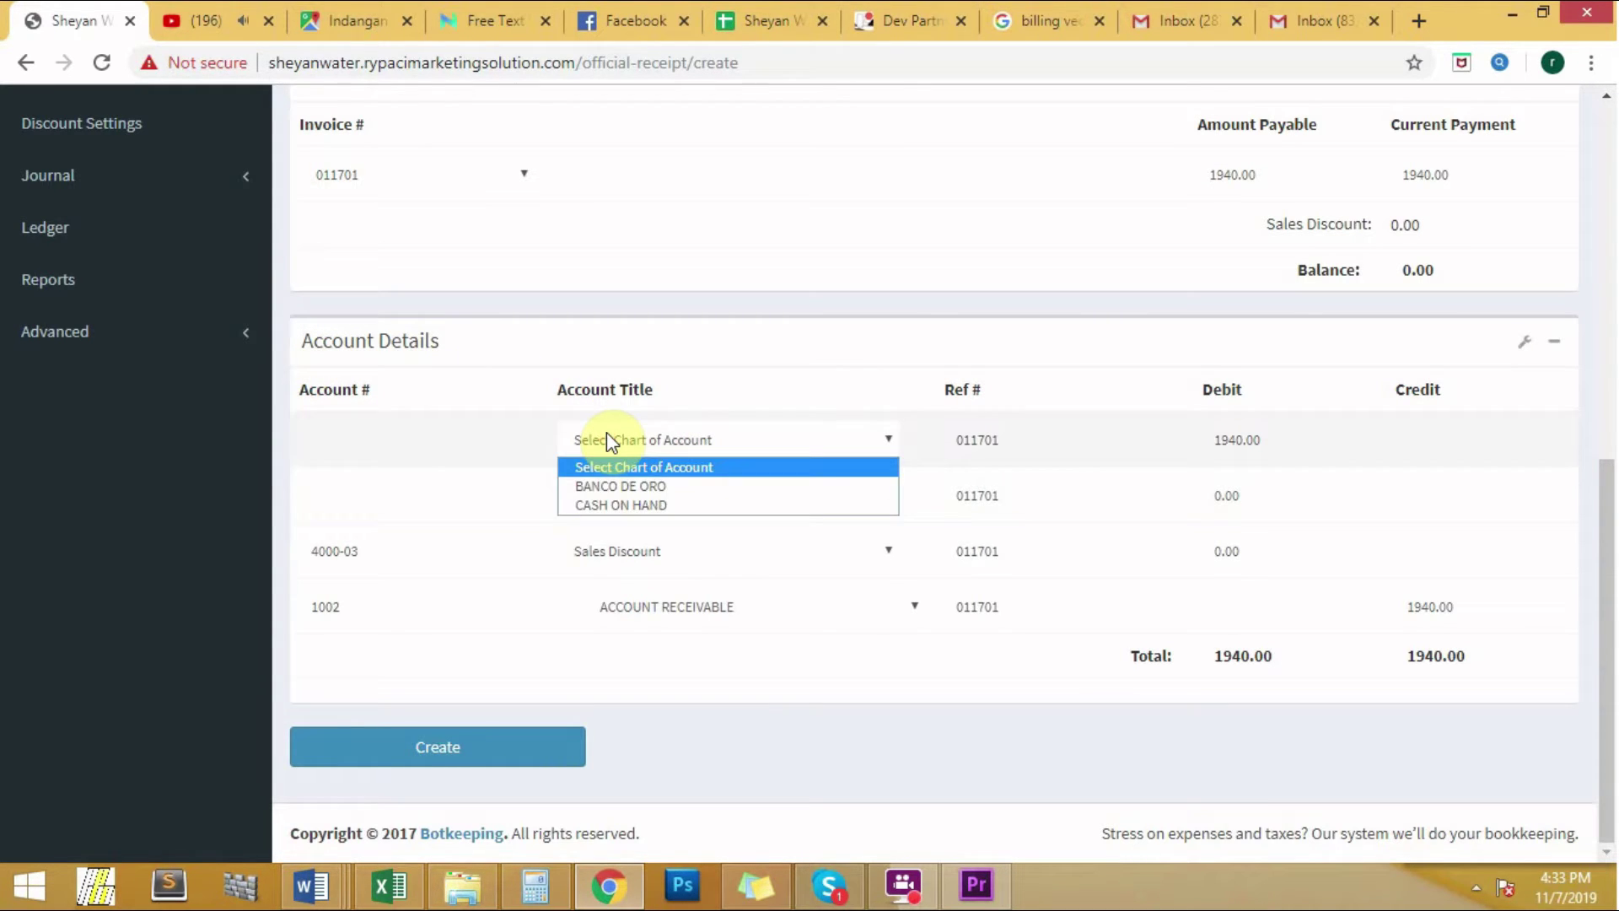
{"action": "left_click", "coordinate": [616, 505]}
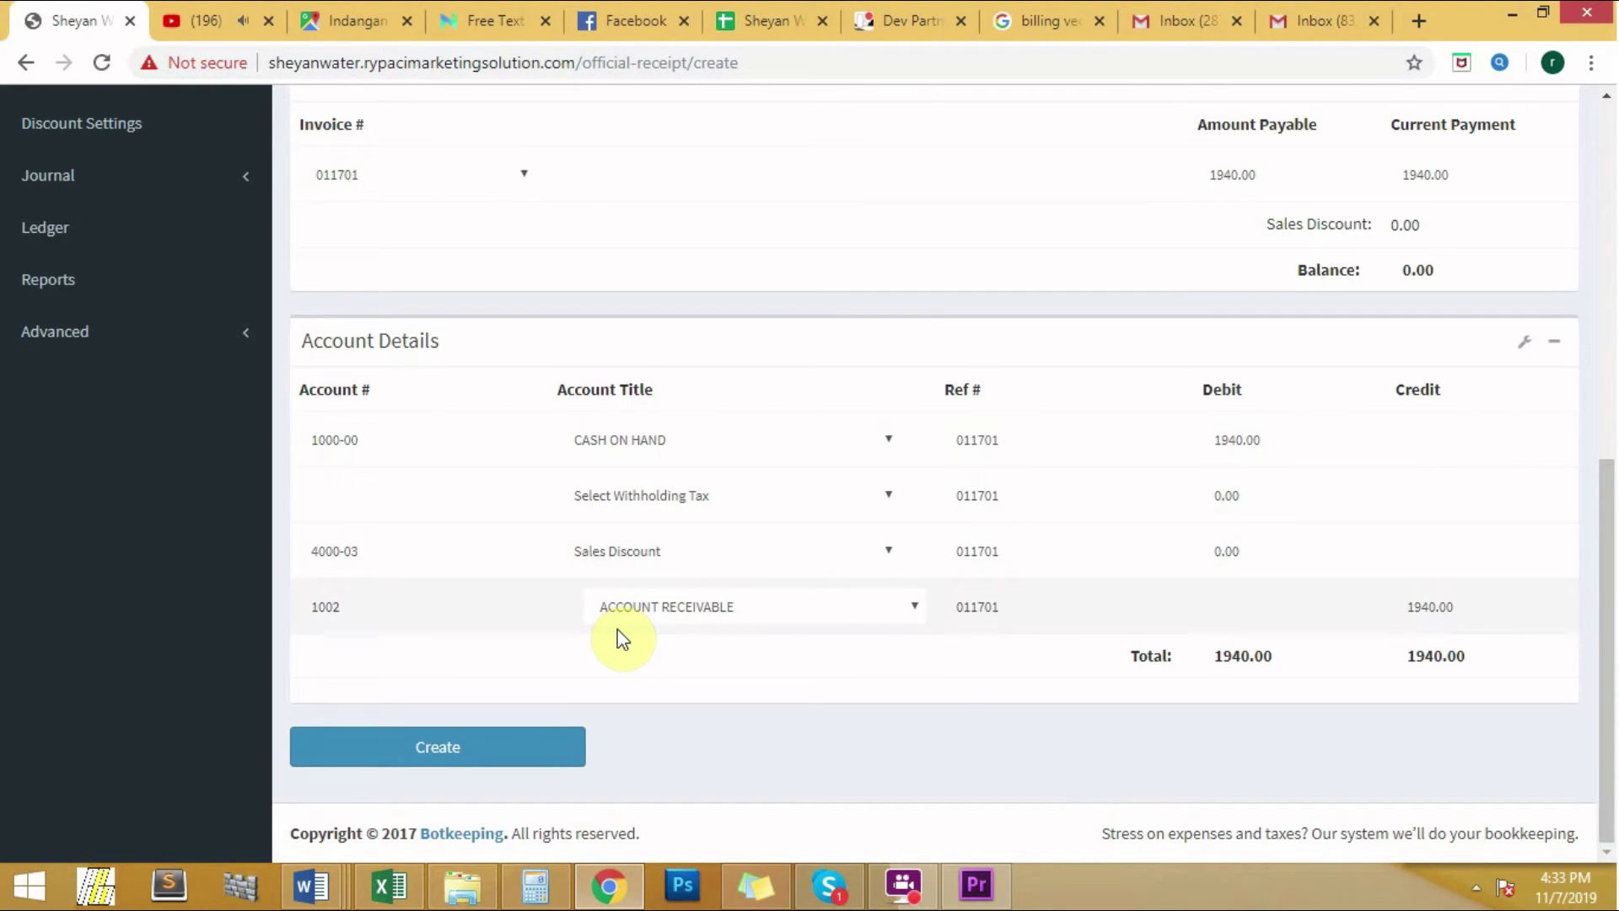
{"action": "left_click", "coordinate": [482, 761]}
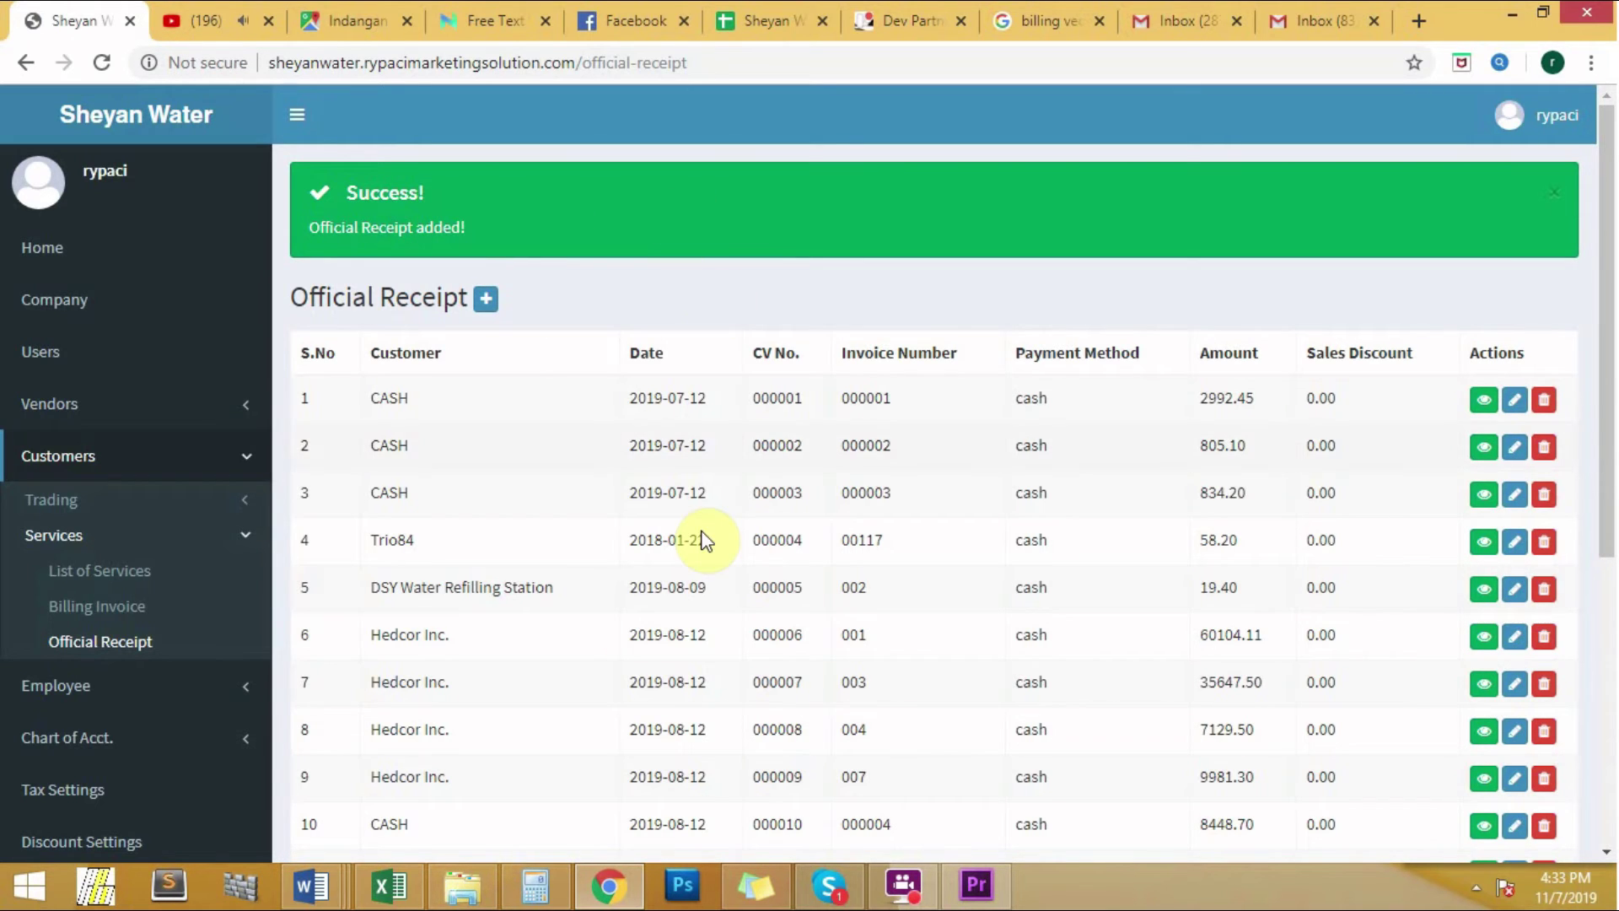
{"action": "left_click", "coordinate": [129, 609]}
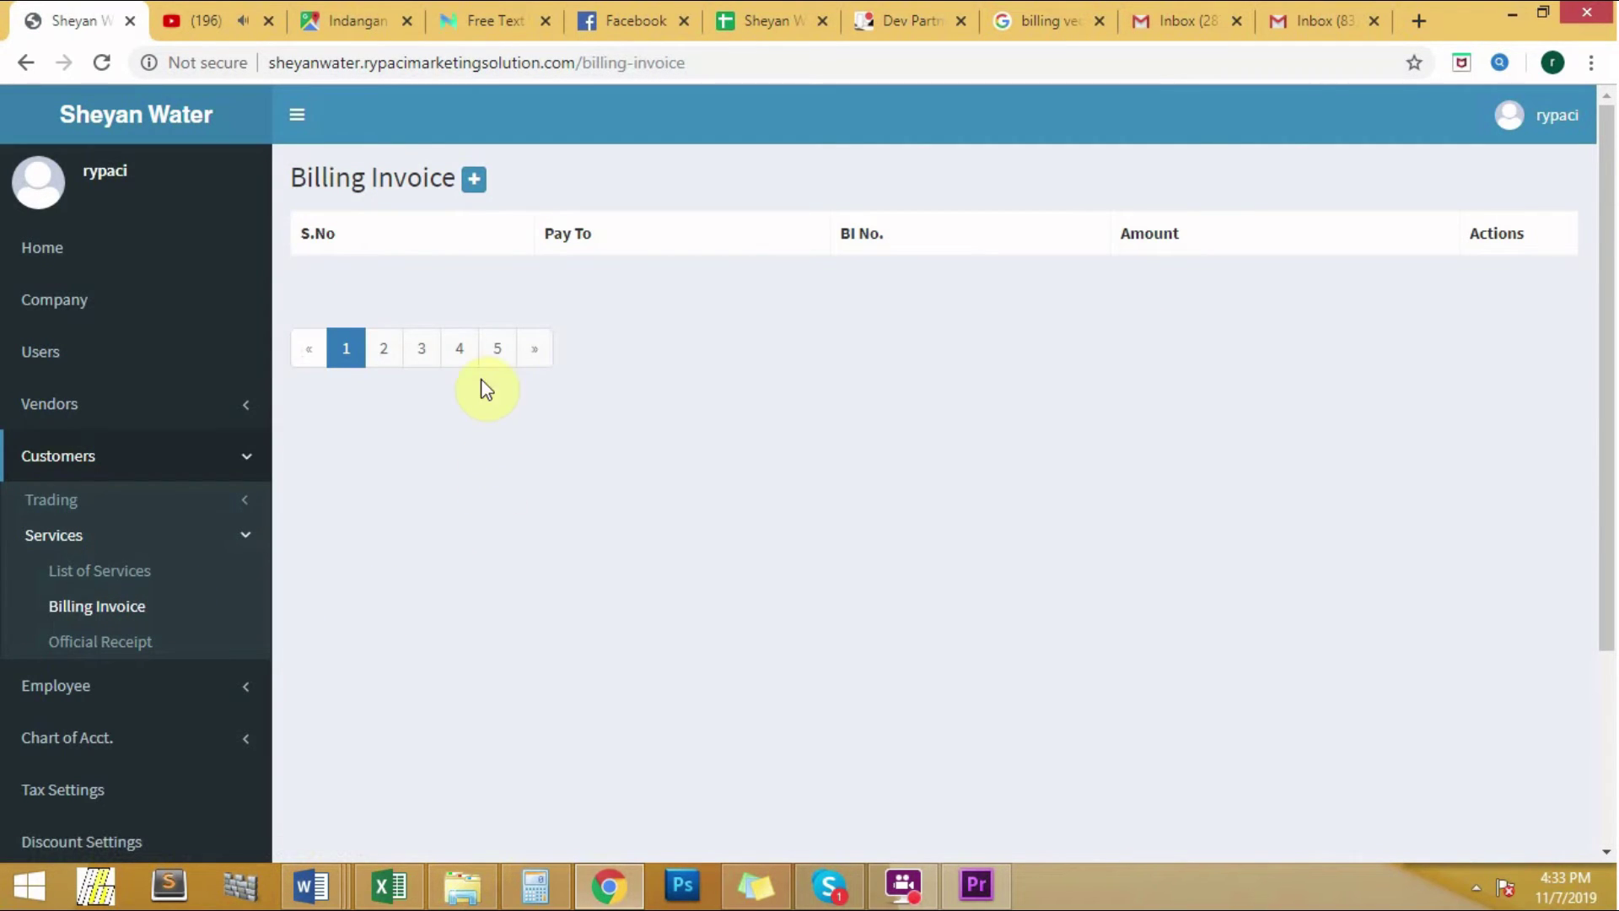
Step: Page to Billing Invoice page 4, showing CASH invoices 000057 and 000058
{"action": "left_click", "coordinate": [494, 353]}
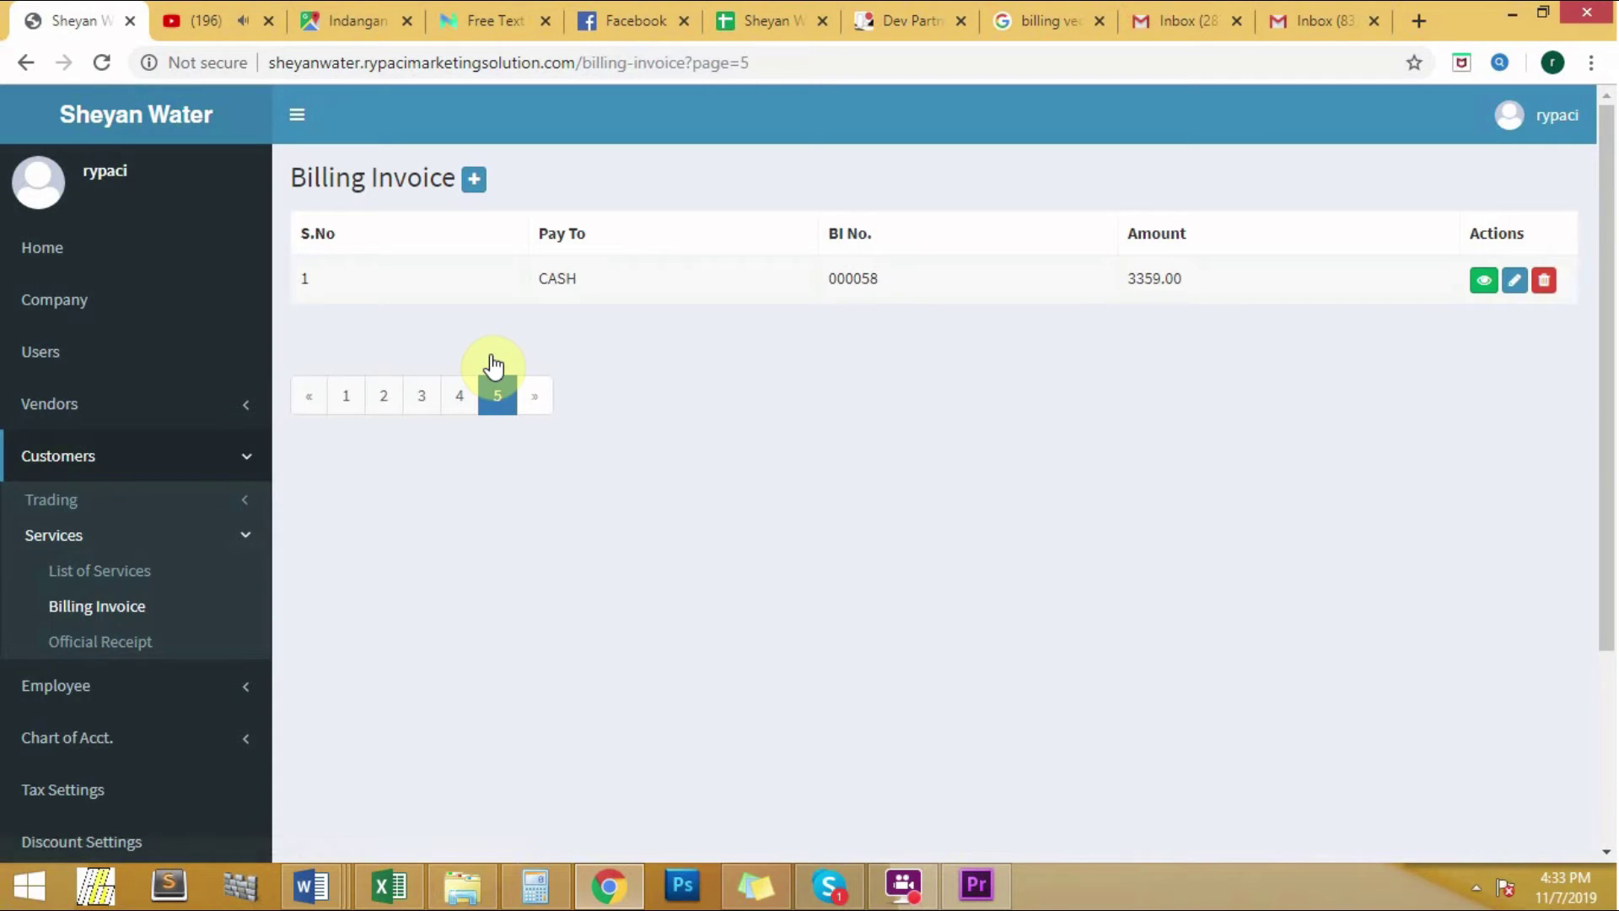
{"action": "left_click", "coordinate": [461, 403]}
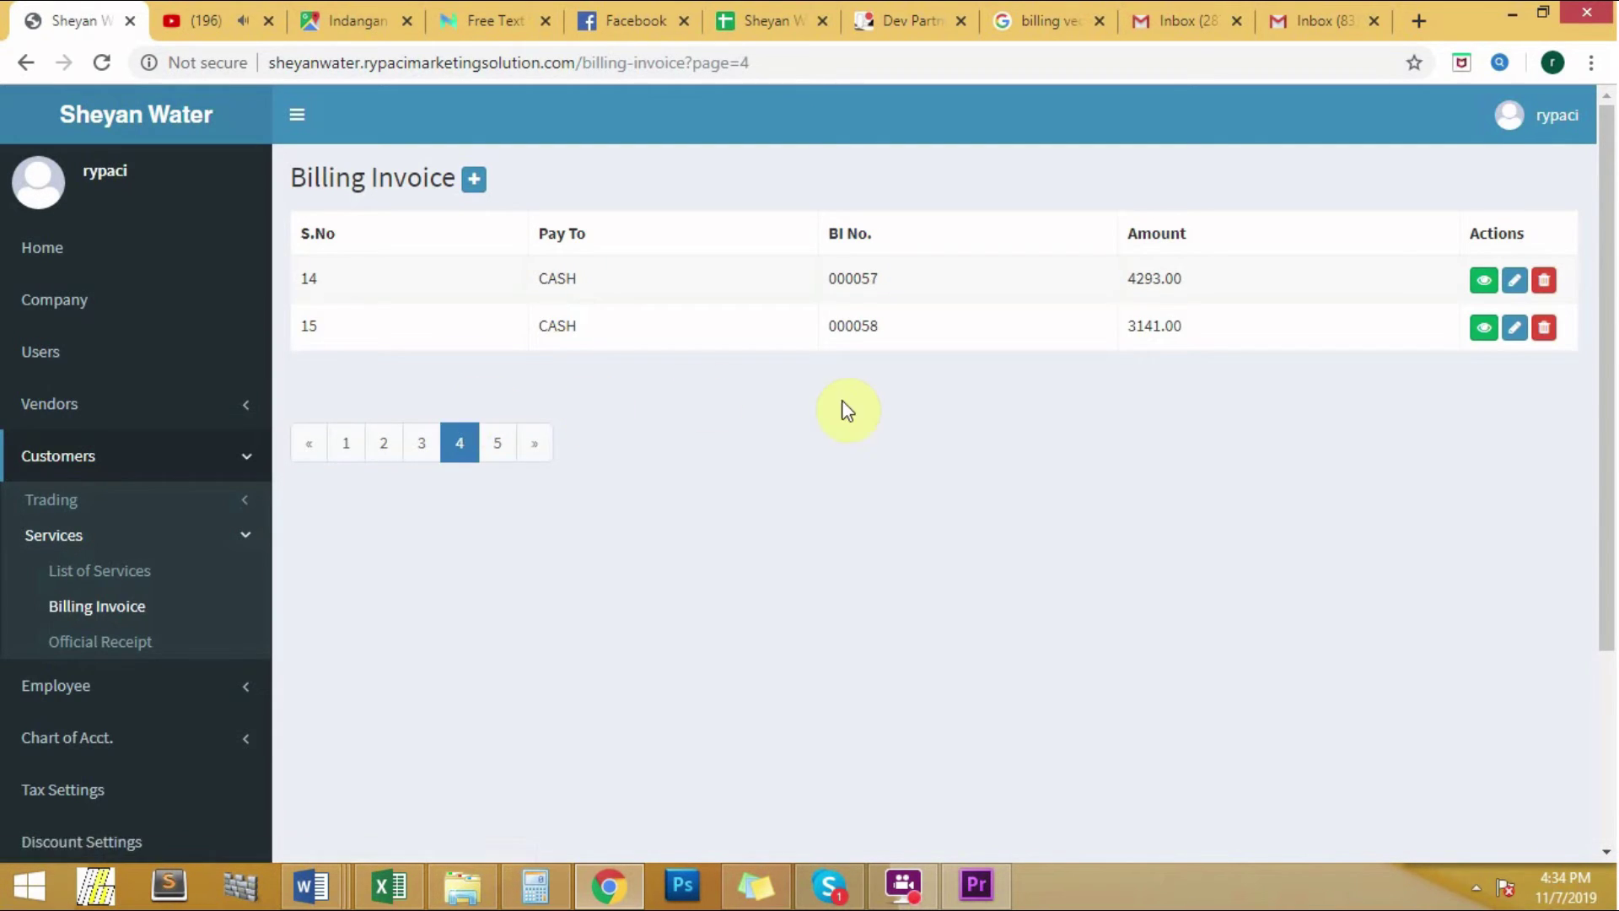